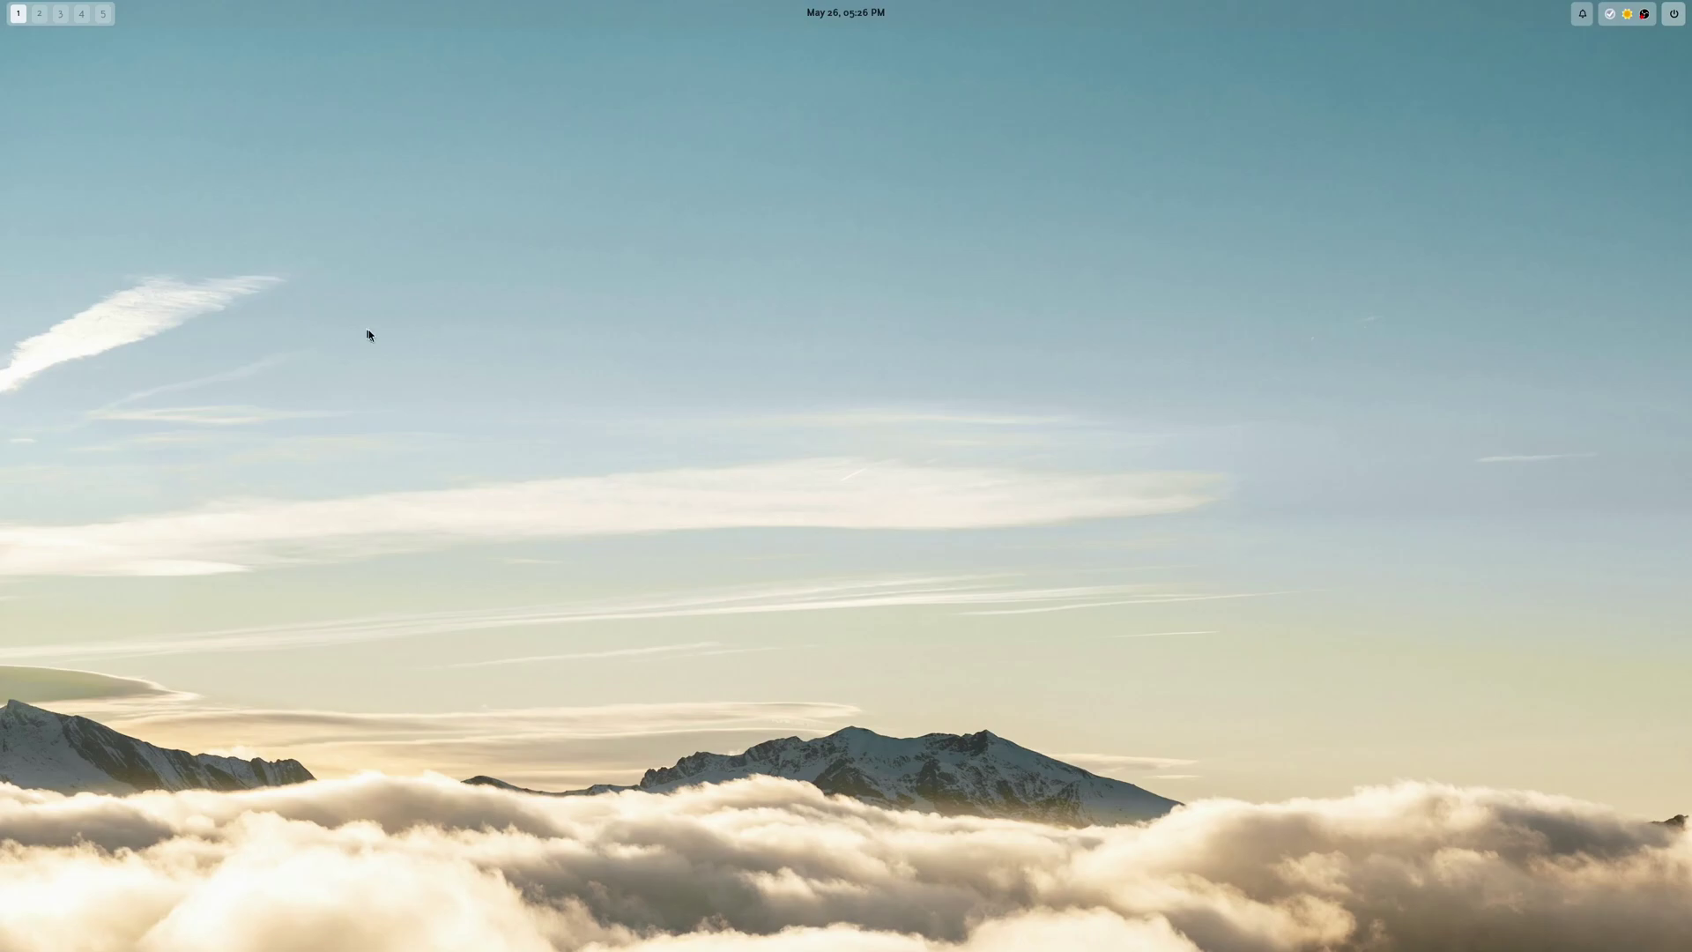
# - Browse the wiki's Must have page of recommended software, then go back to workspace 1
pyautogui.click(38, 14)
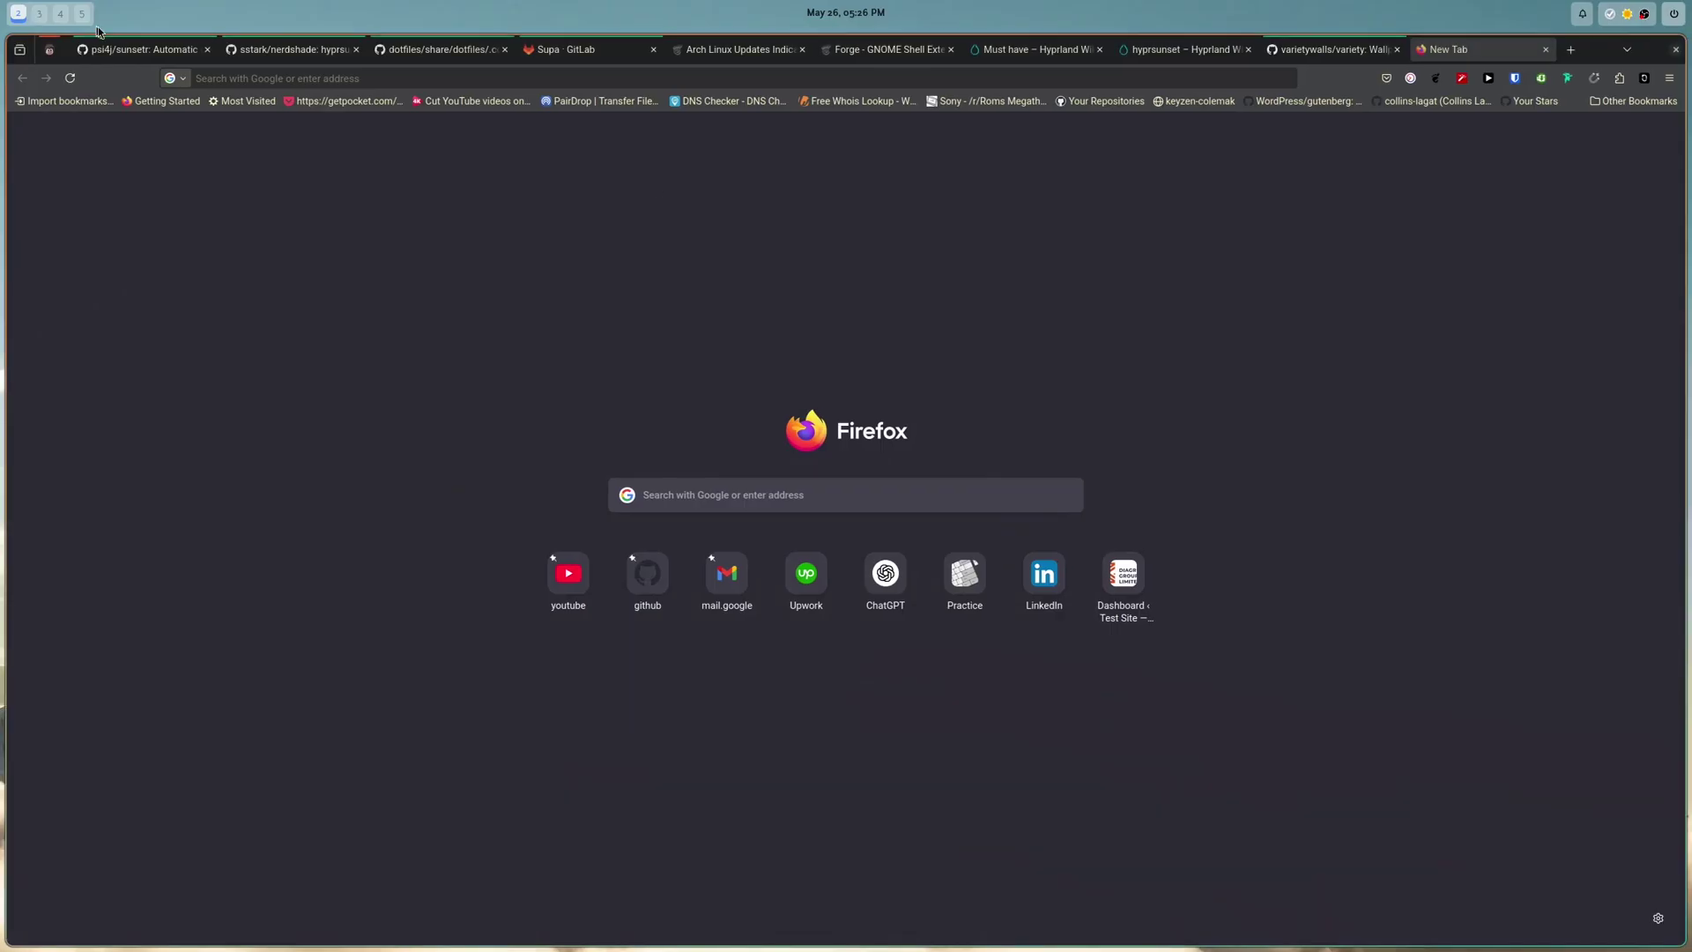
pyautogui.click(1024, 51)
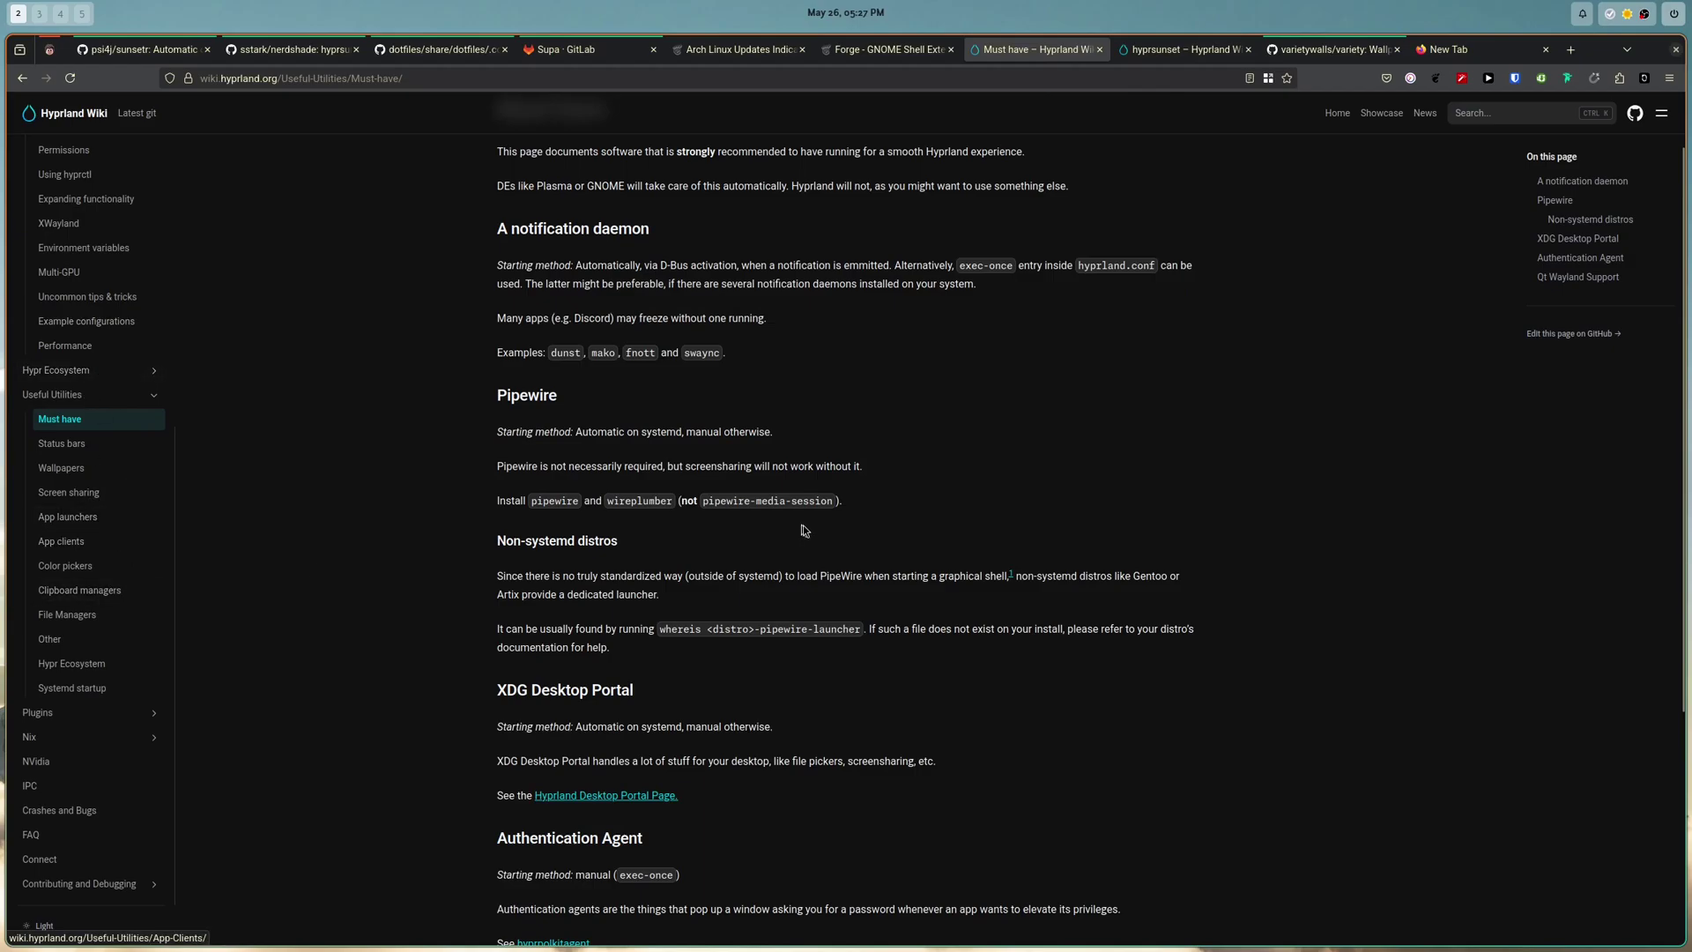
pyautogui.scroll(1, 1107, 413)
pyautogui.scroll(-5, 648, 450)
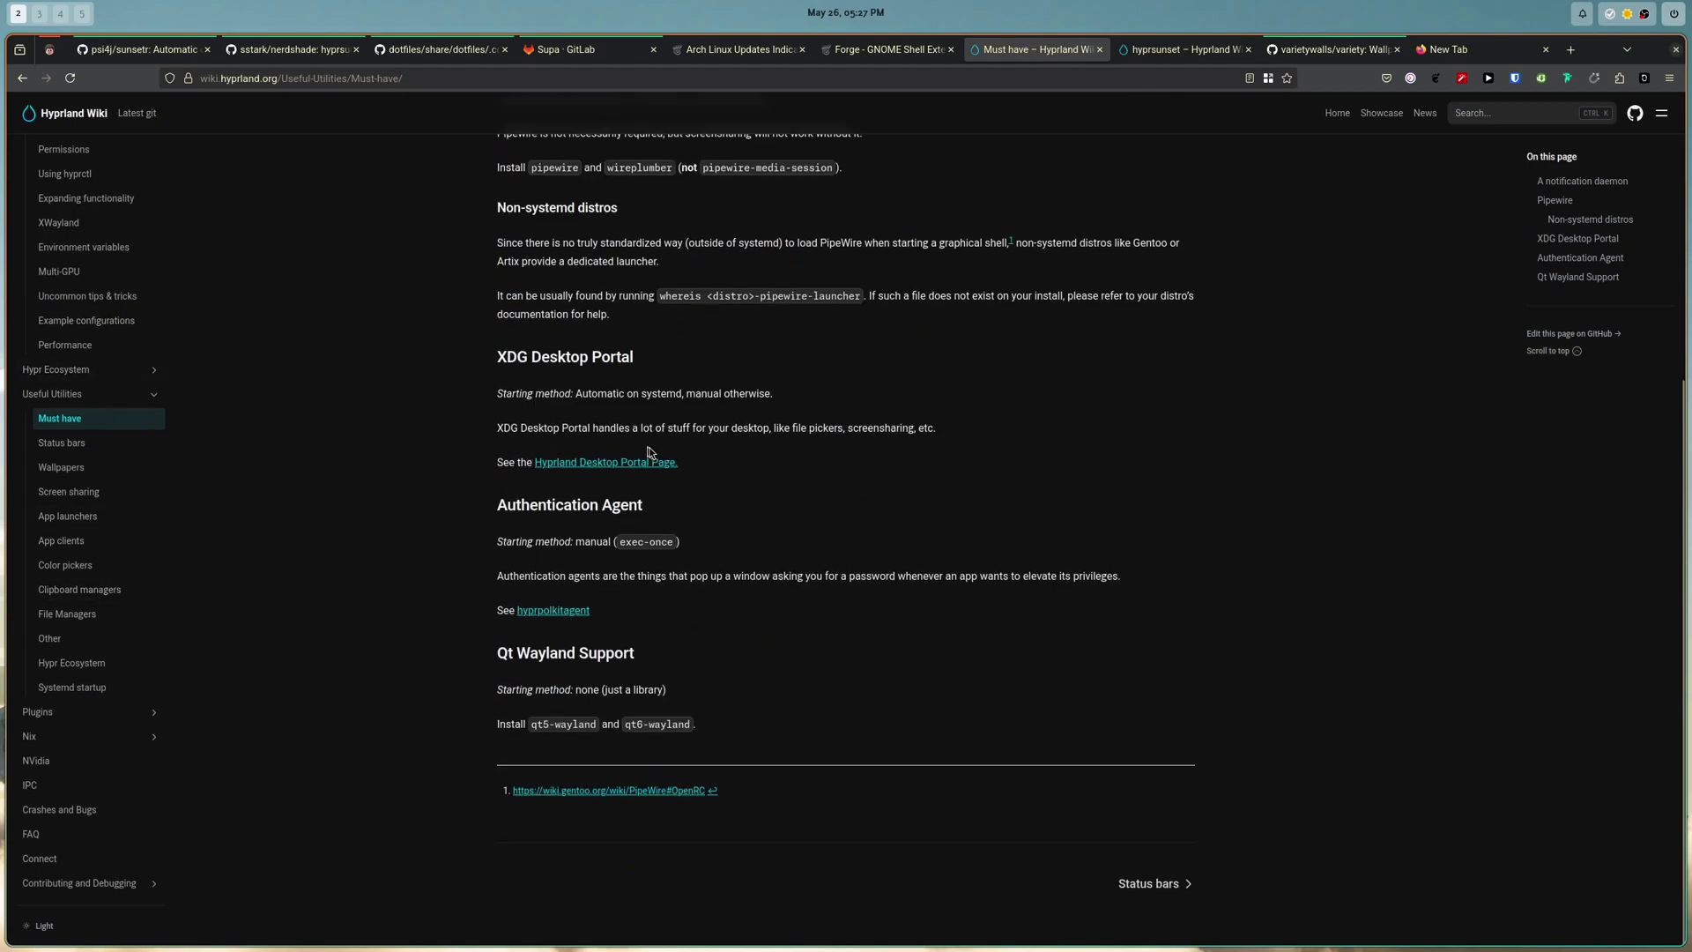
pyautogui.scroll(5, 652, 440)
pyautogui.scroll(1, 653, 438)
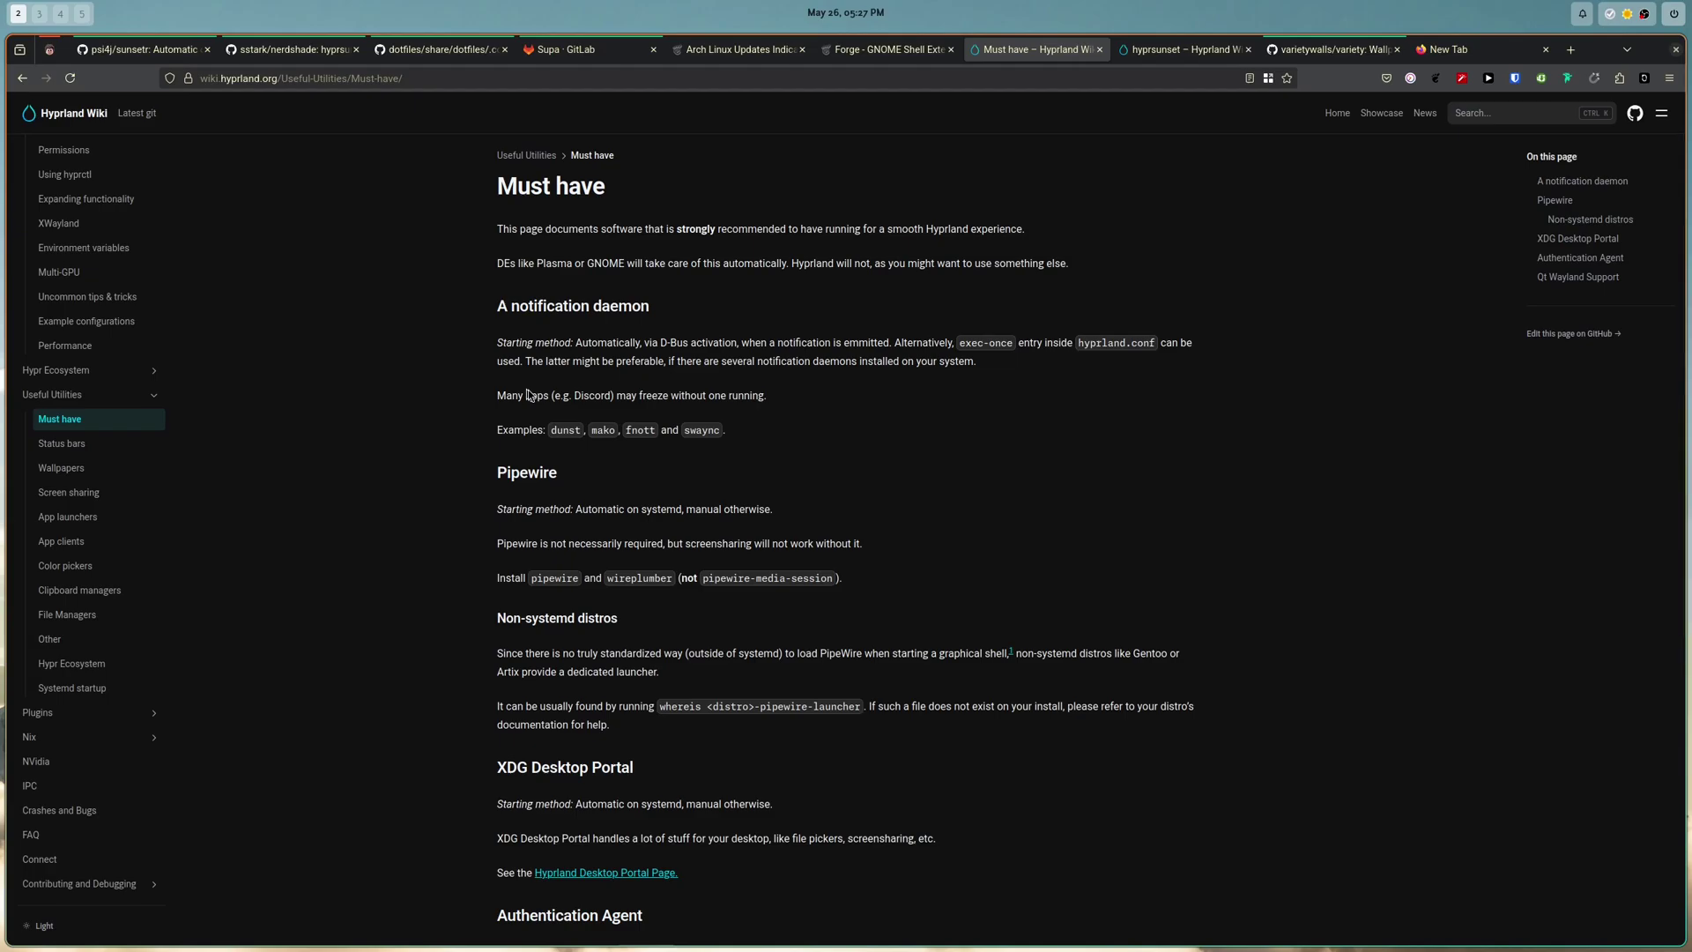
pyautogui.press('super+1')
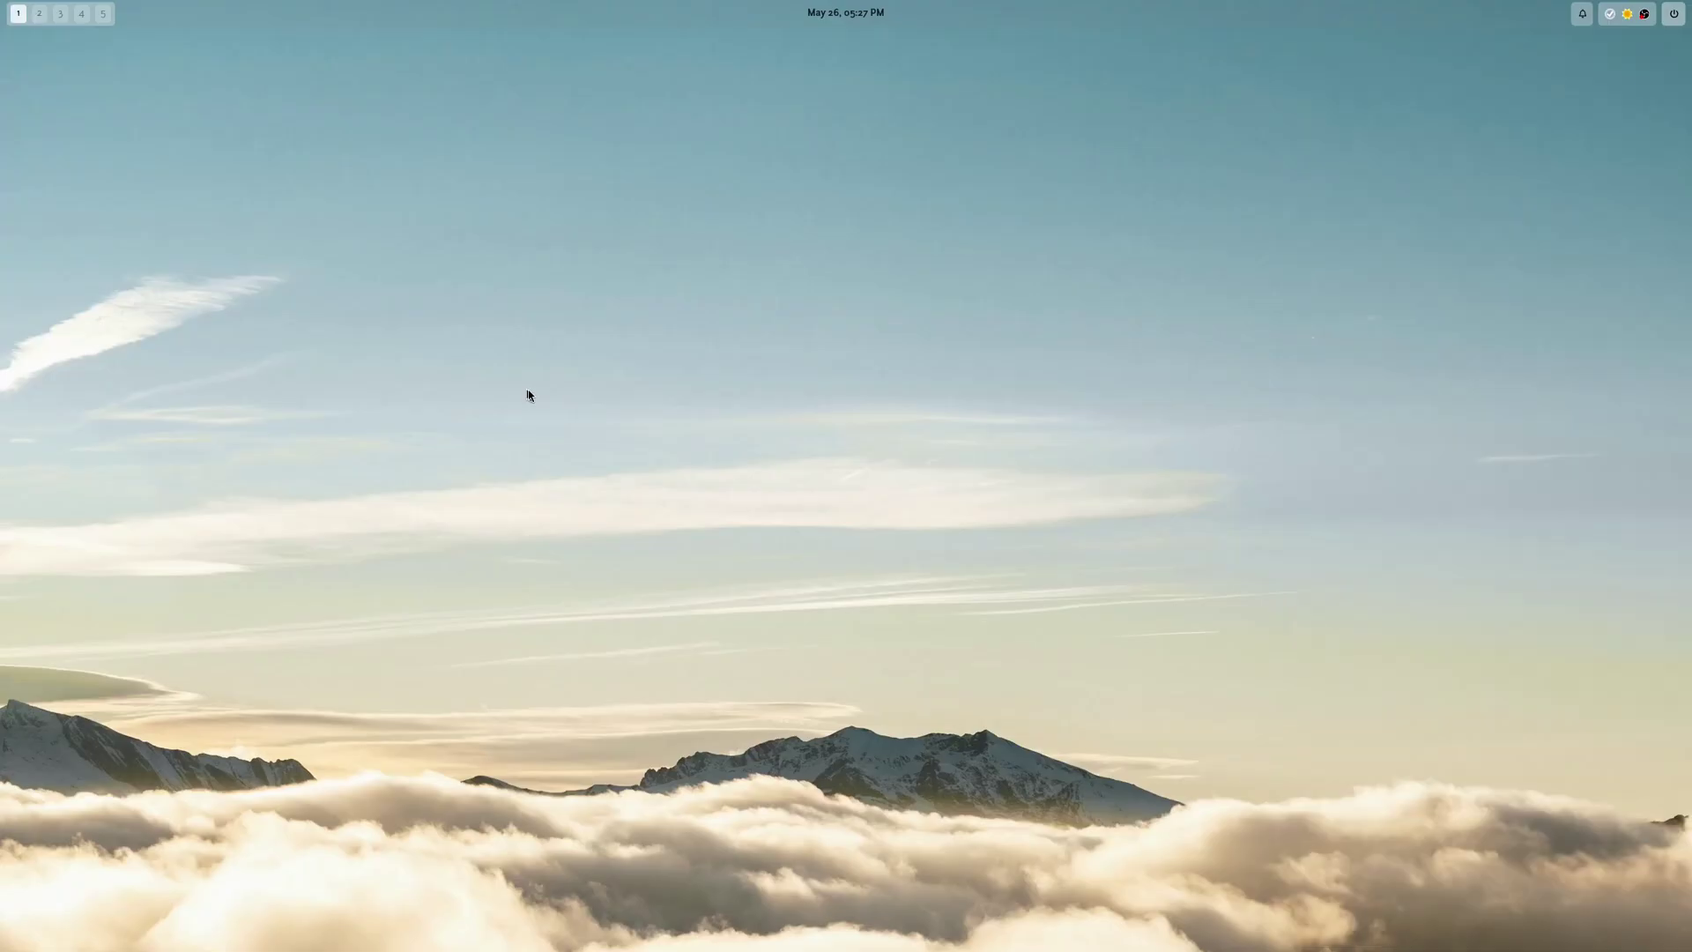
# - Return to the Firefox workspace showing the Hyprland Wiki
pyautogui.click(1673, 14)
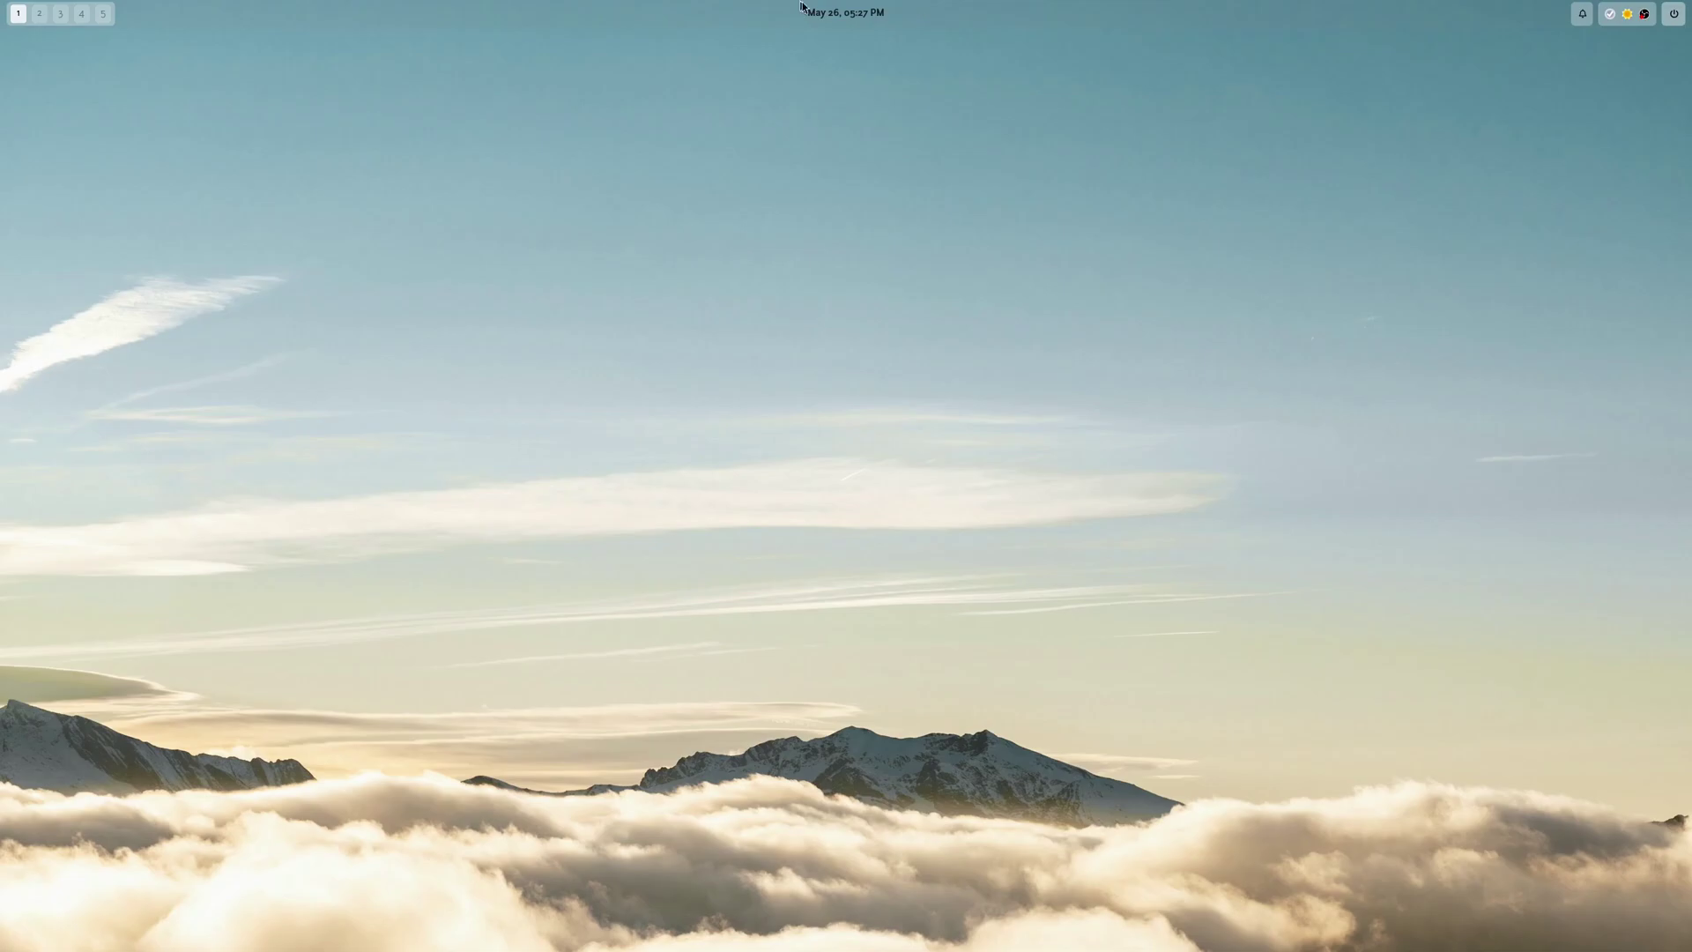
# - Read the hyprsunset wiki page, then bring up the psi4j/sunsetr GitHub repository
pyautogui.click(38, 15)
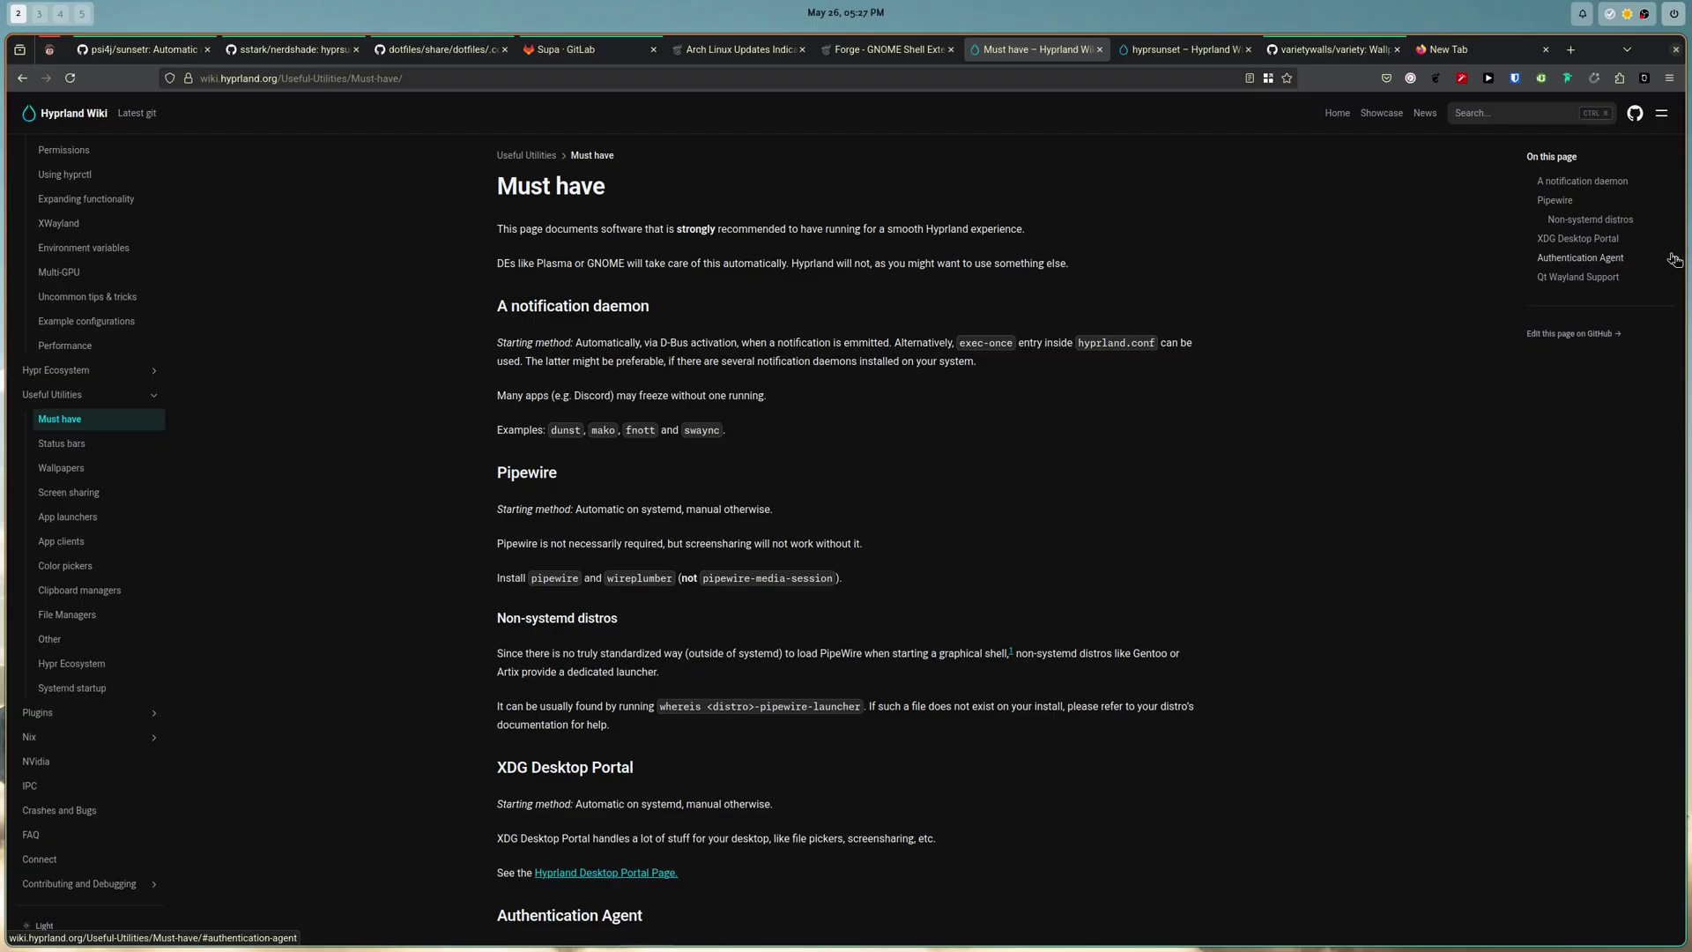
pyautogui.click(1136, 51)
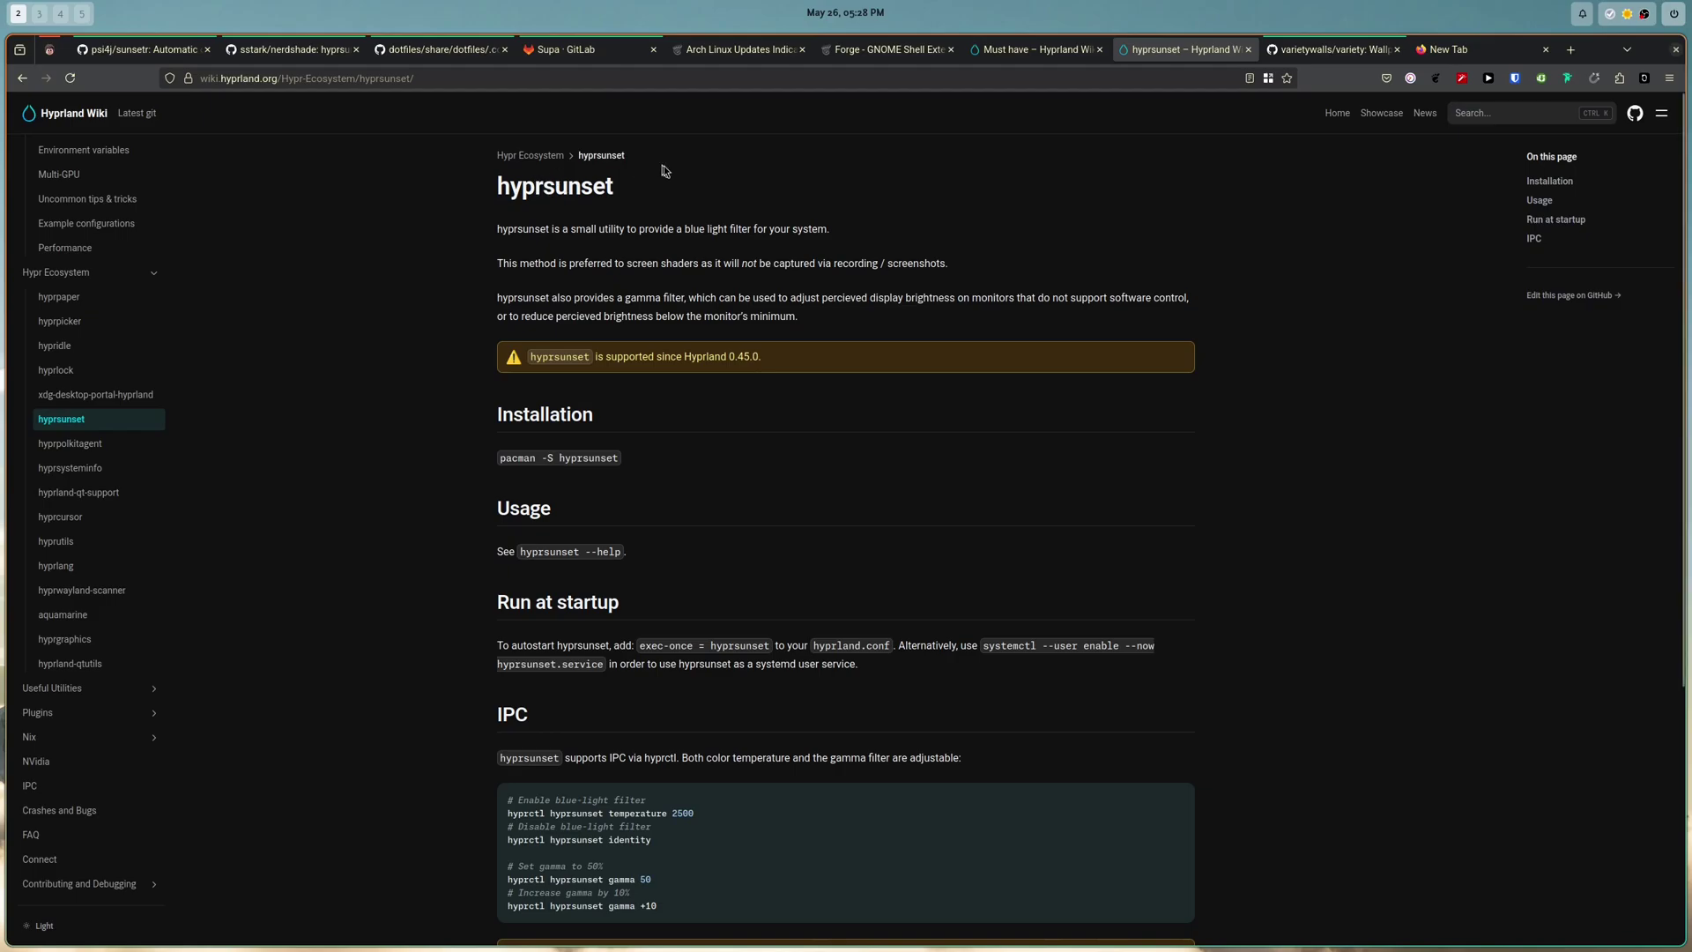
pyautogui.click(137, 53)
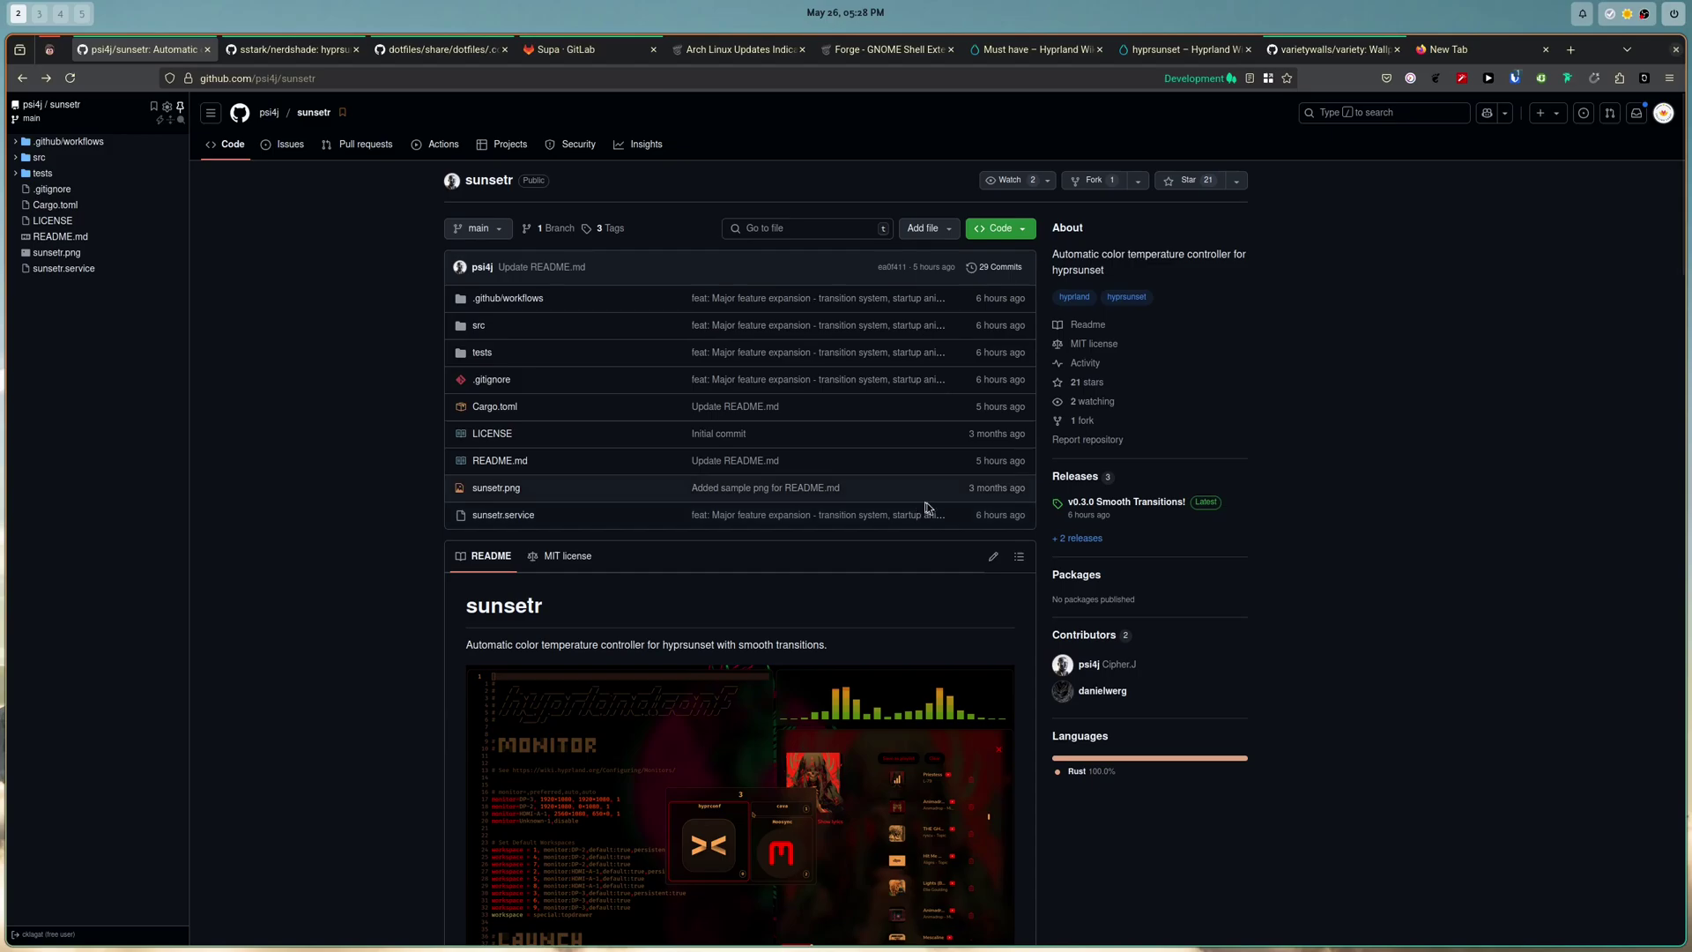
# - Compare the sstark/nerdshade and psi4j/sunsetr repositories, ending on sstark/nerdshade
pyautogui.click(284, 52)
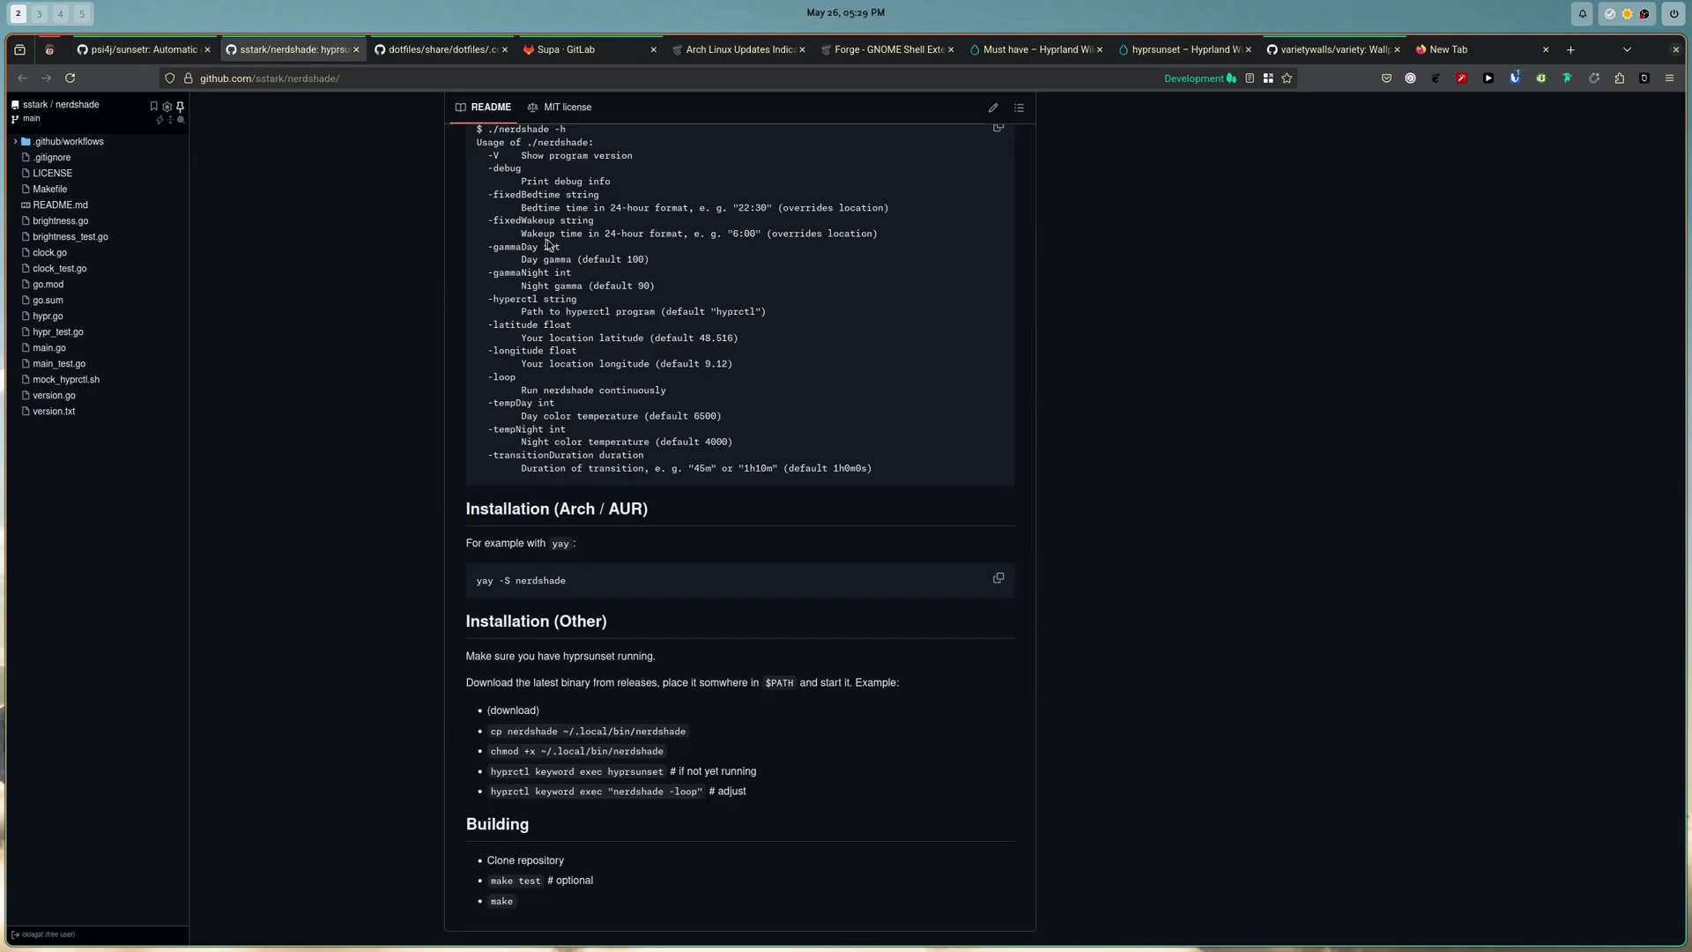
pyautogui.scroll(15, 598, 588)
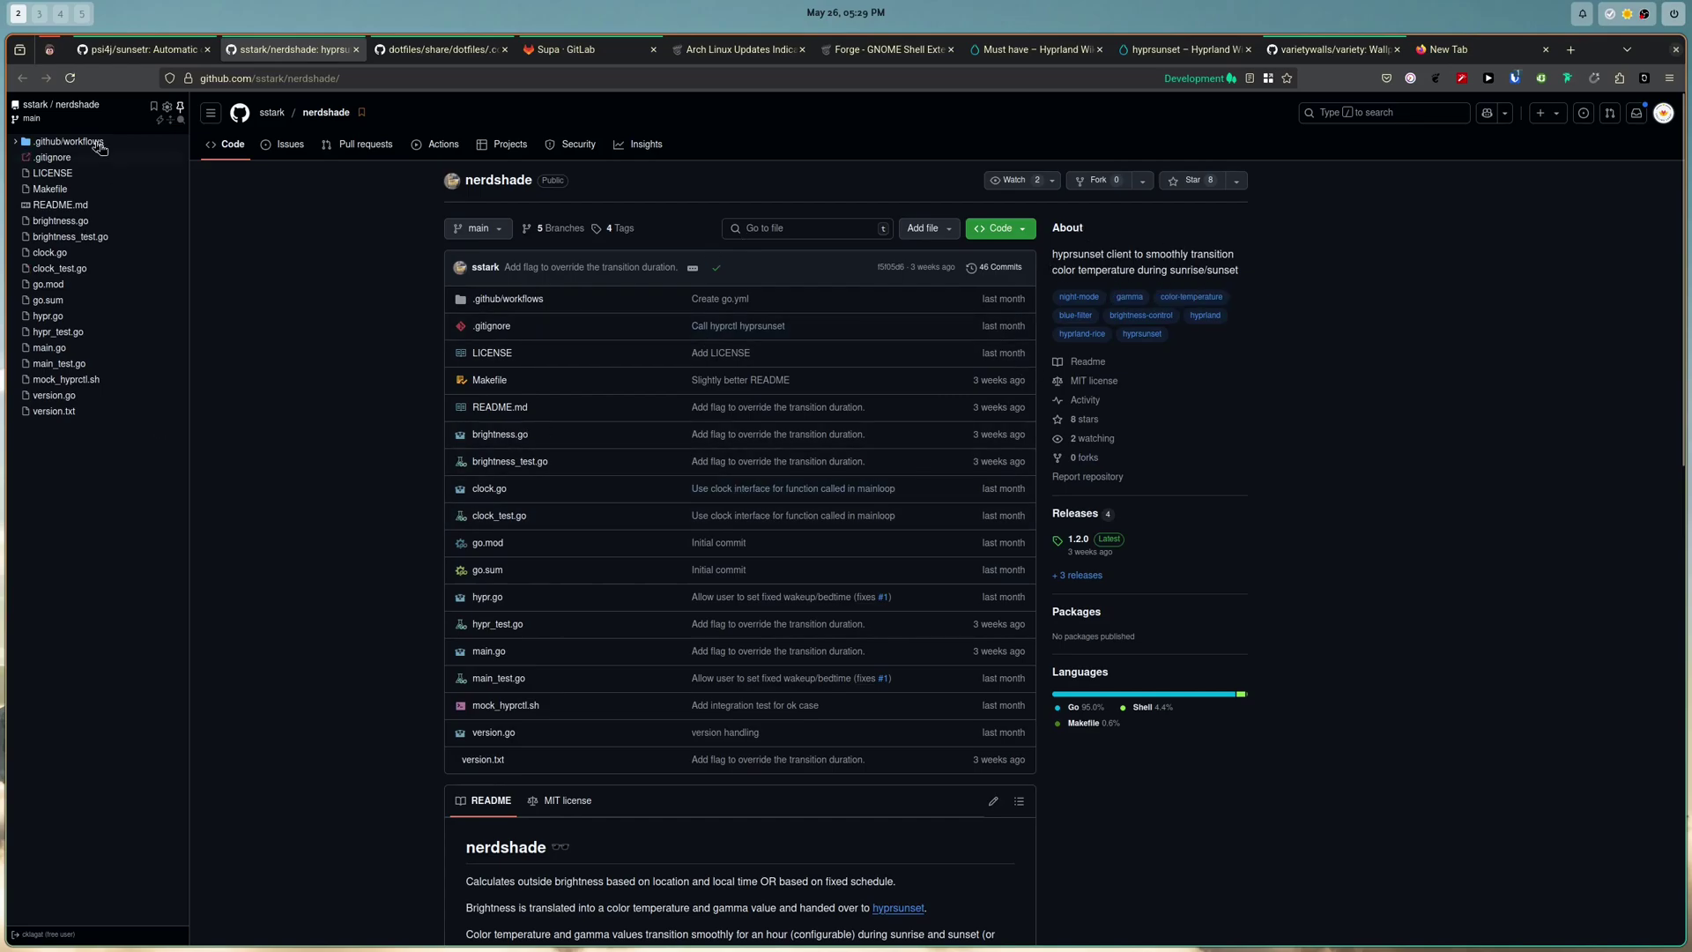
pyautogui.click(135, 53)
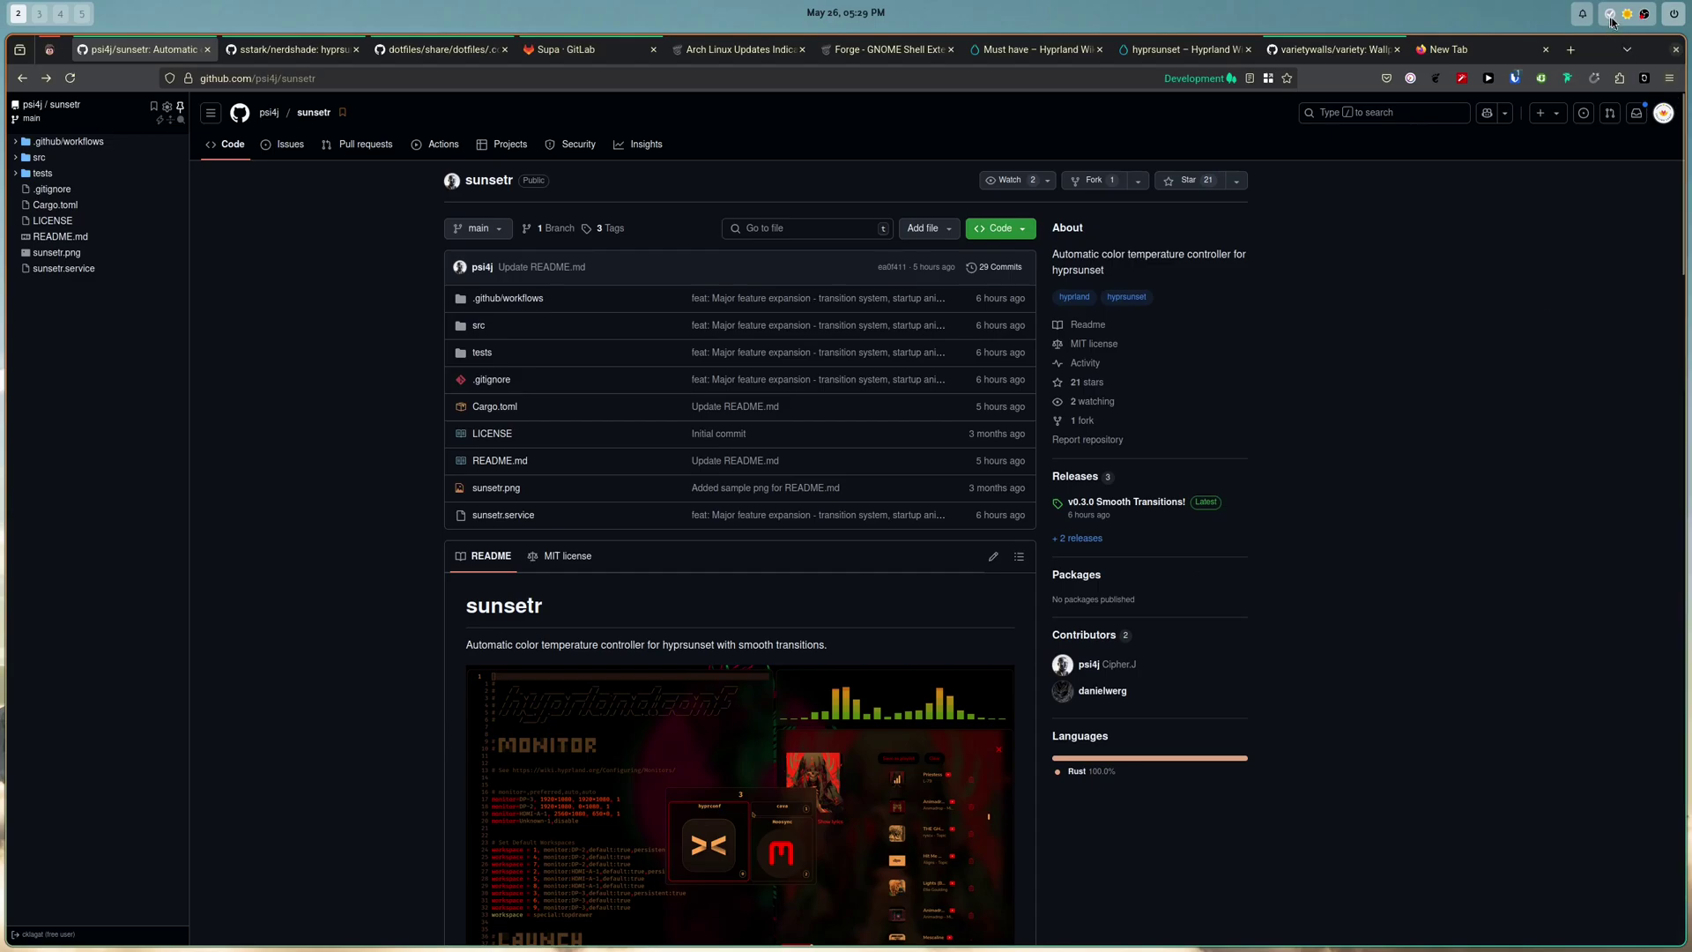
pyautogui.click(290, 49)
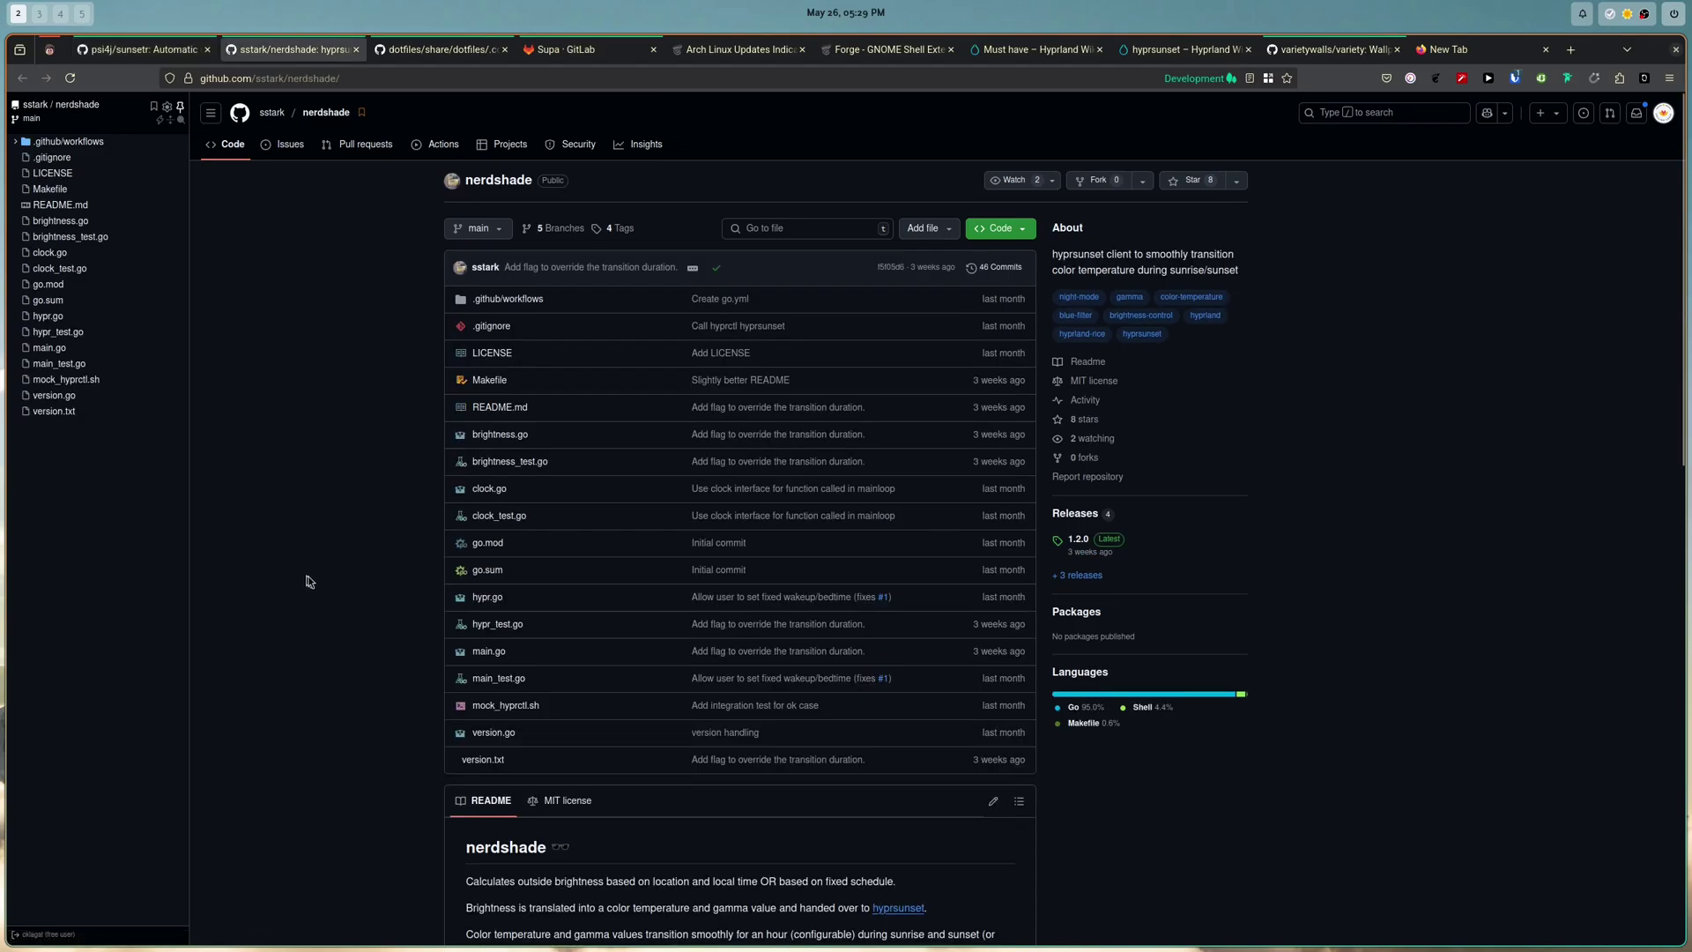
pyautogui.click(443, 49)
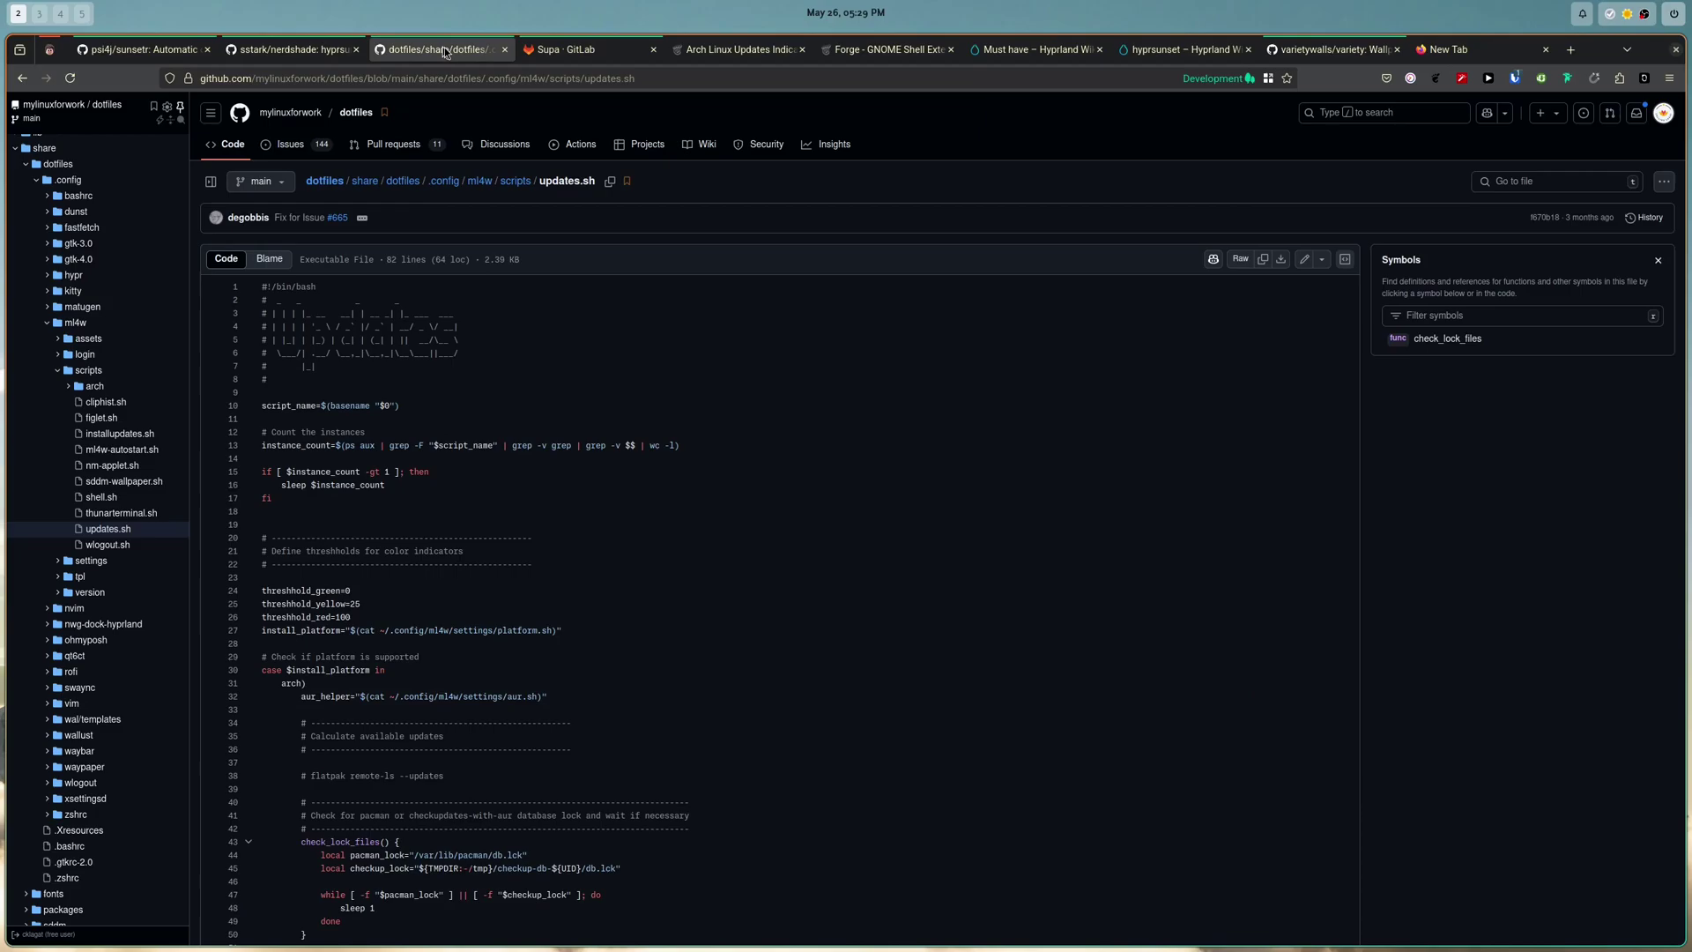
pyautogui.scroll(-5, 527, 387)
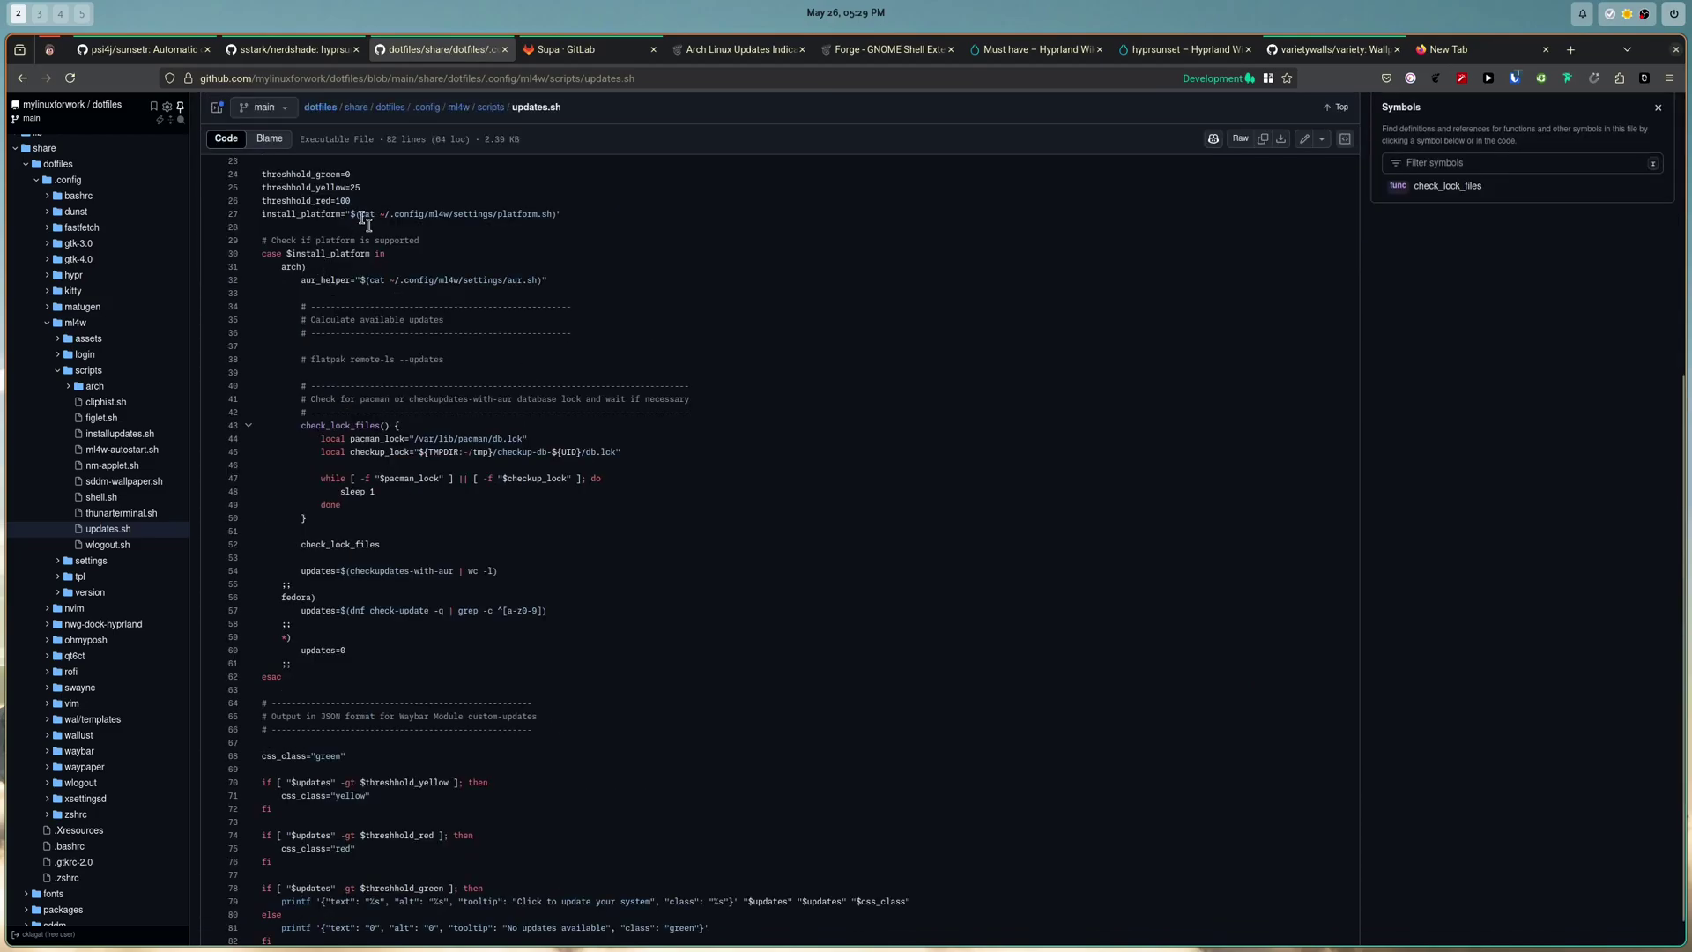
pyautogui.scroll(5, 361, 221)
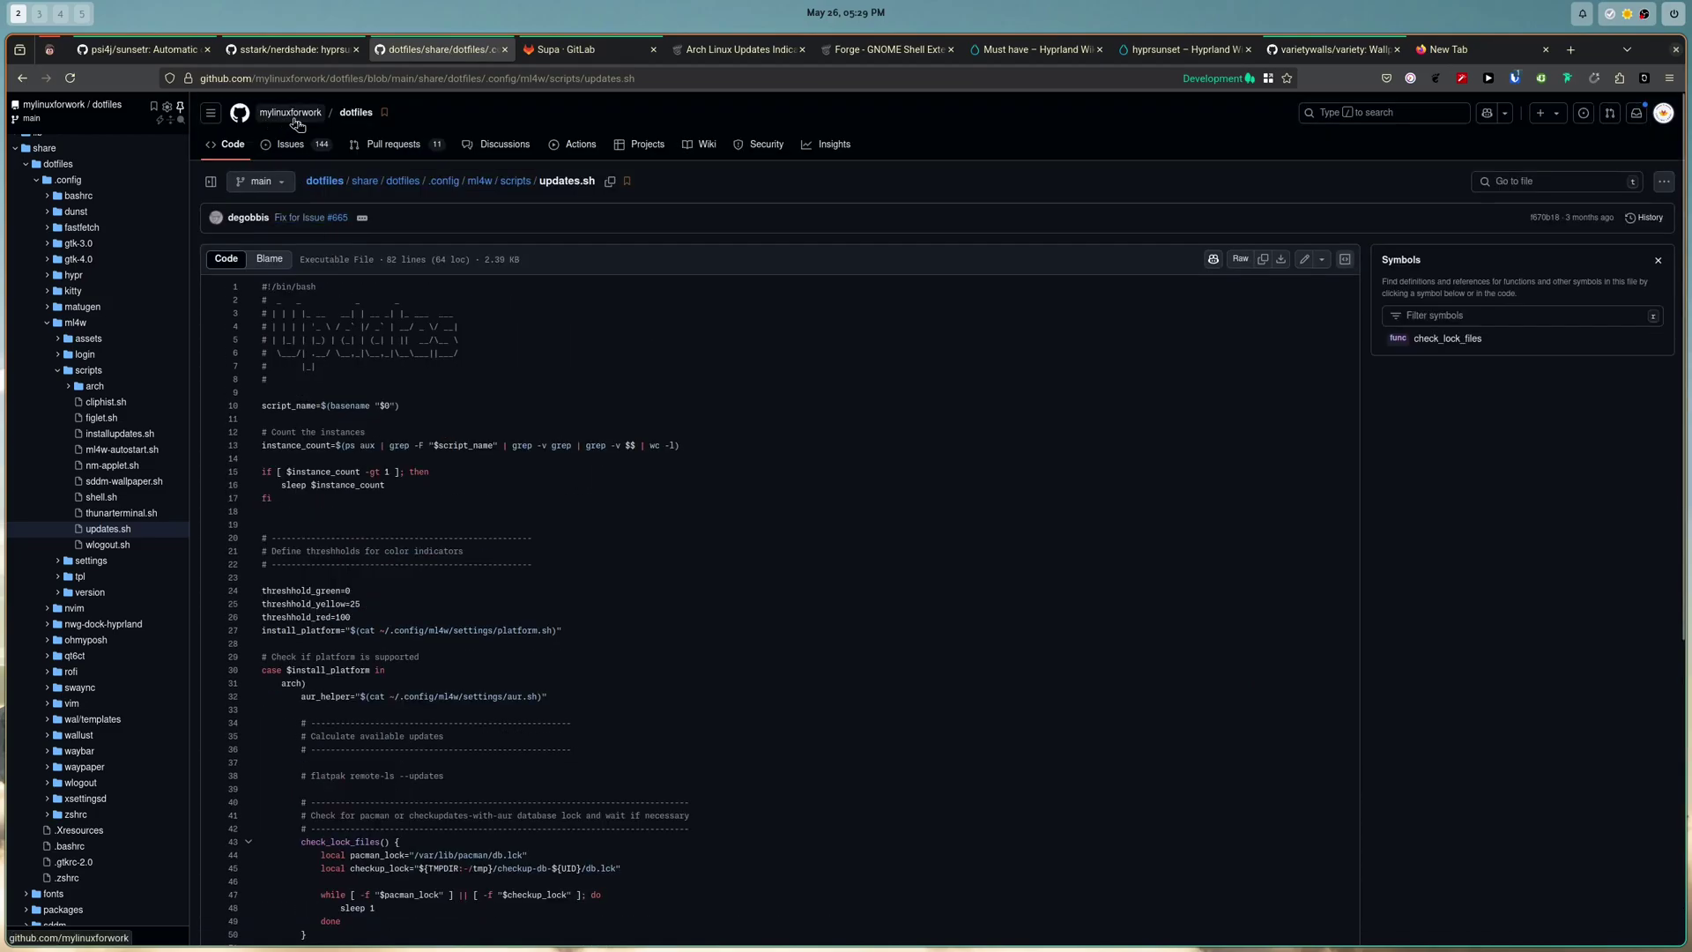
pyautogui.moveTo(298, 123)
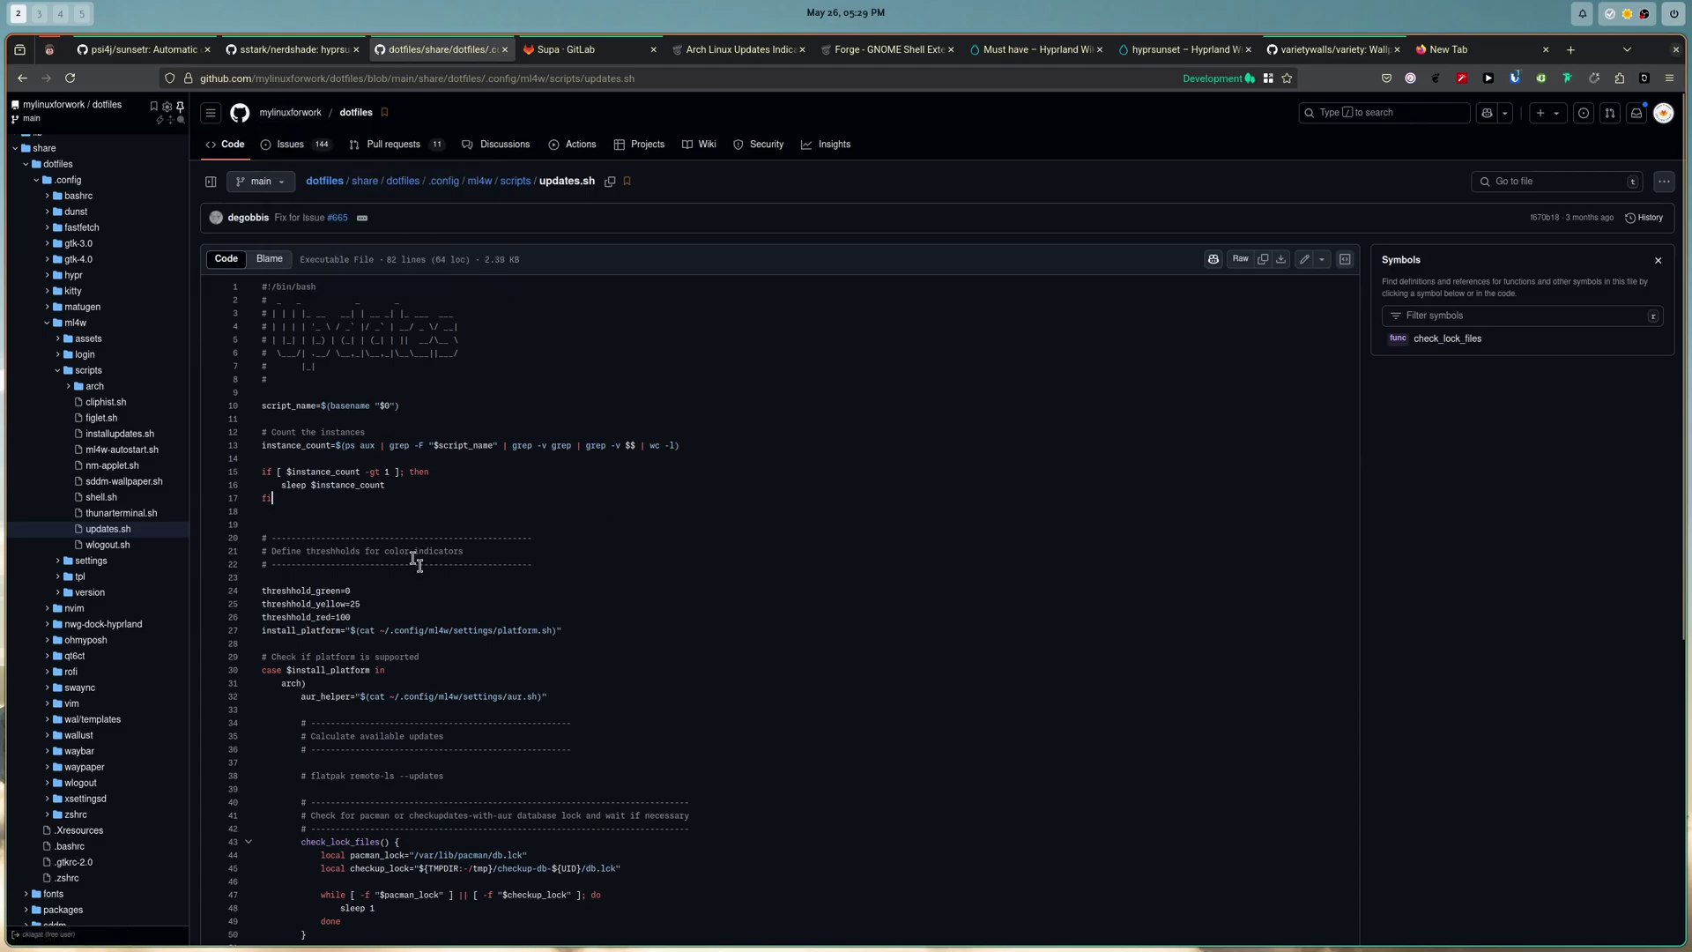
pyautogui.scroll(-5, 422, 554)
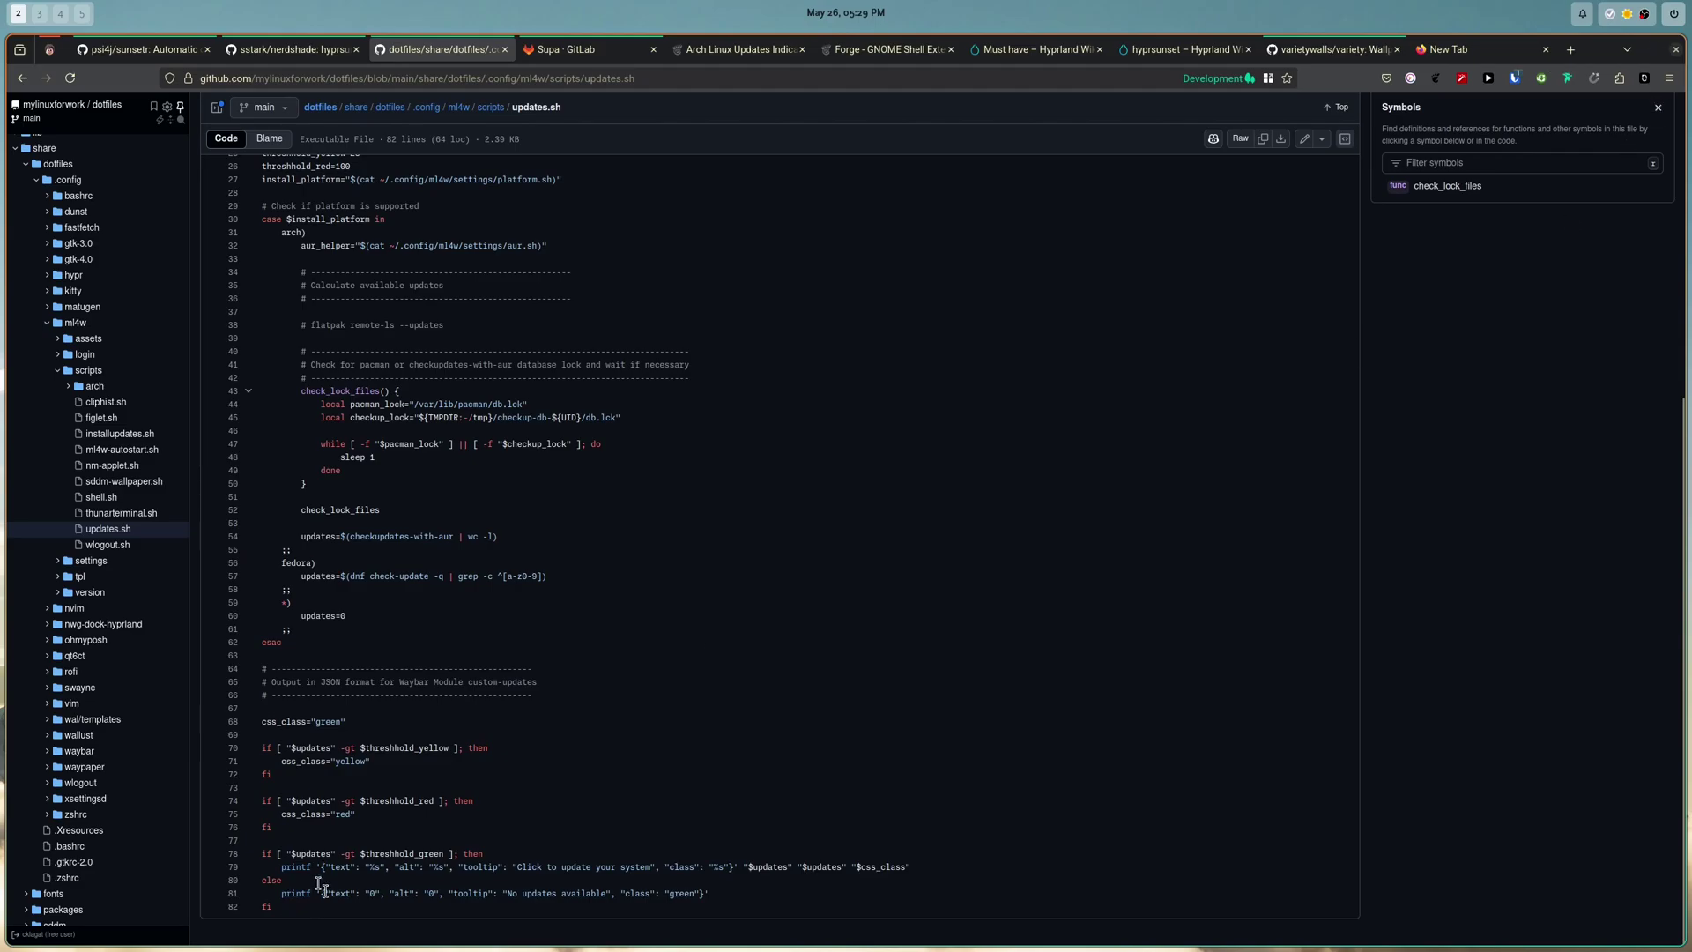
pyautogui.scroll(6, 539, 661)
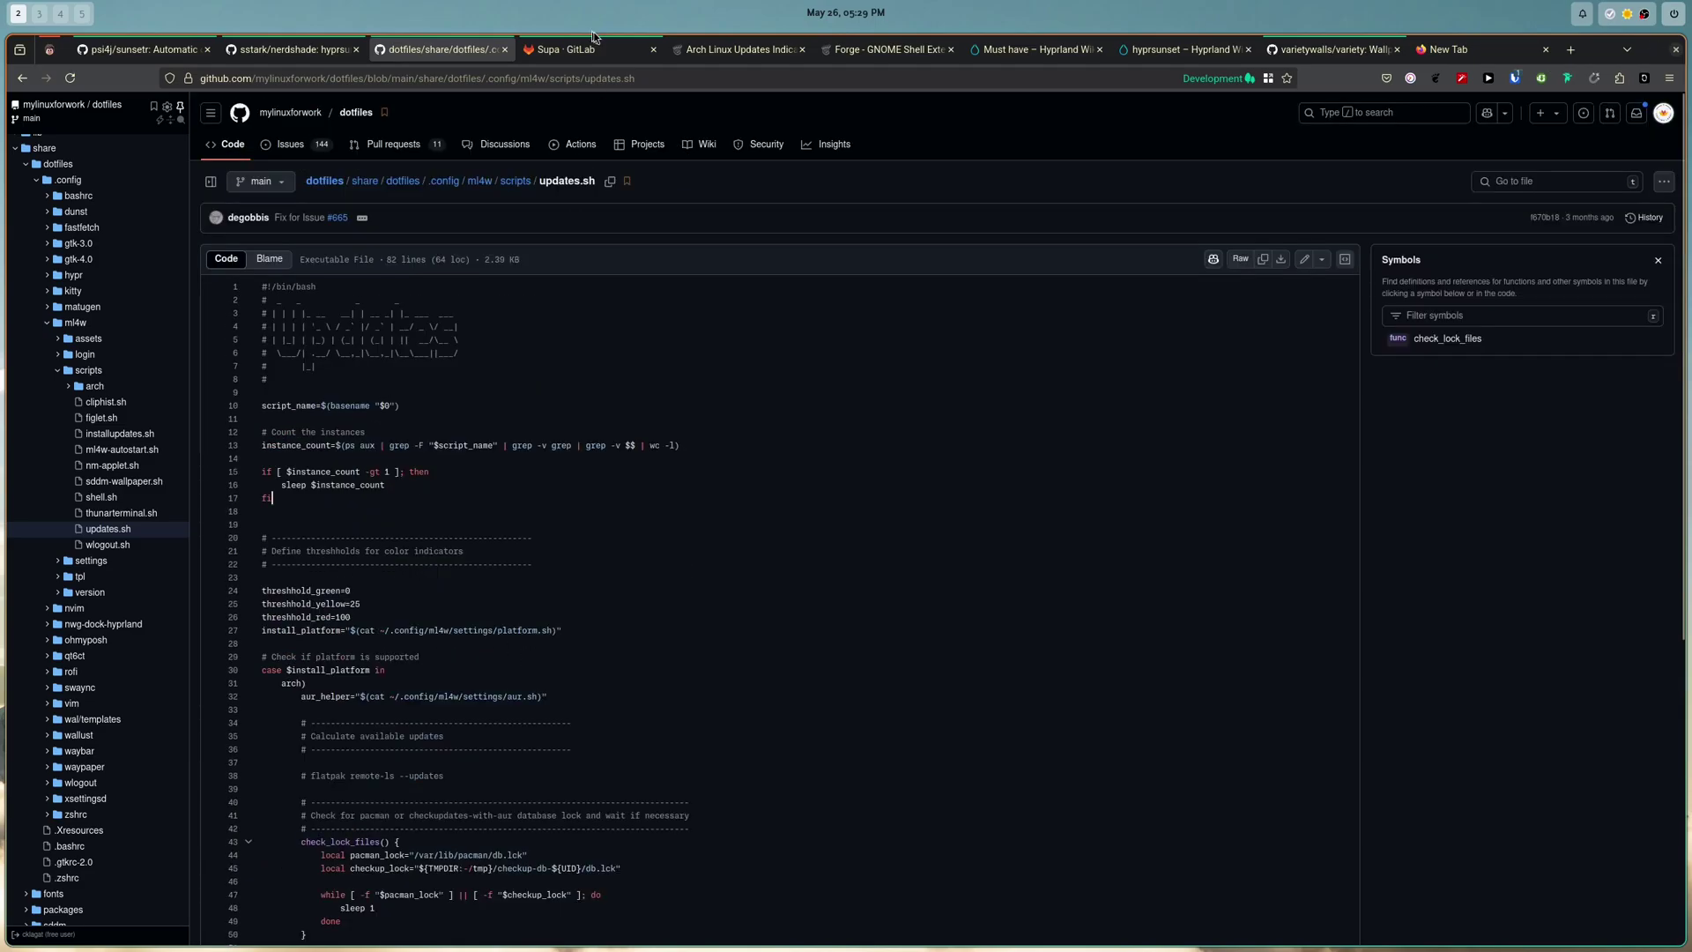
# - View .scripts/waybar-updates.sh in the GitLab dotfiles project, then show the Arch Linux Updates Indicator page
pyautogui.click(593, 50)
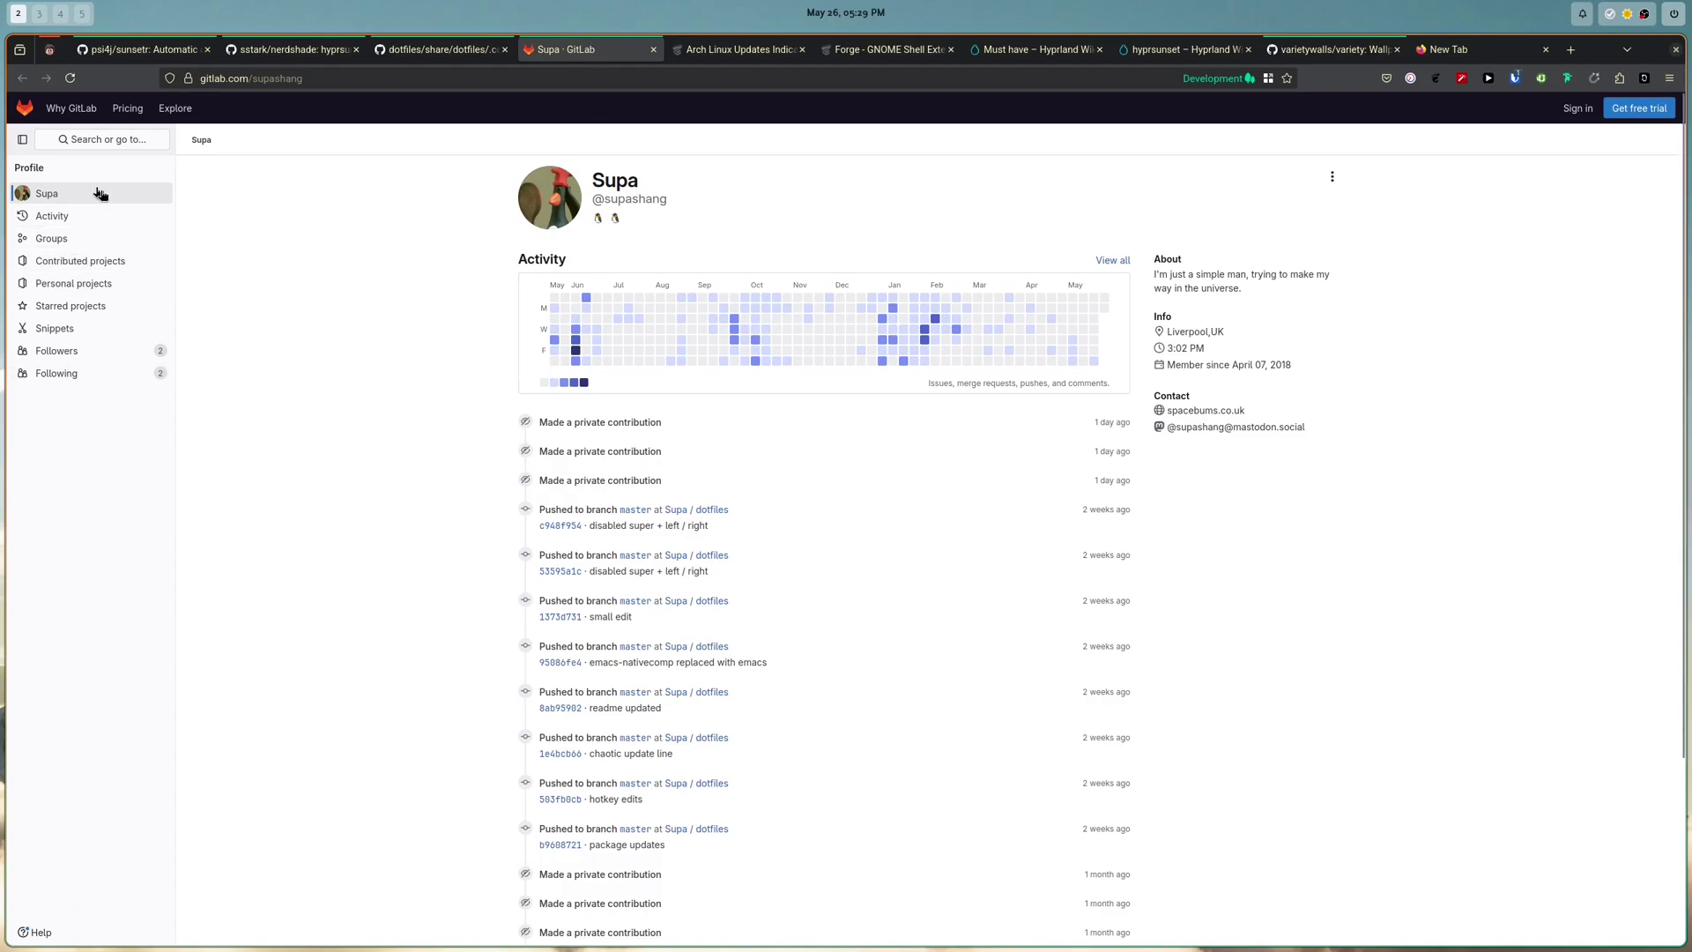
pyautogui.click(713, 508)
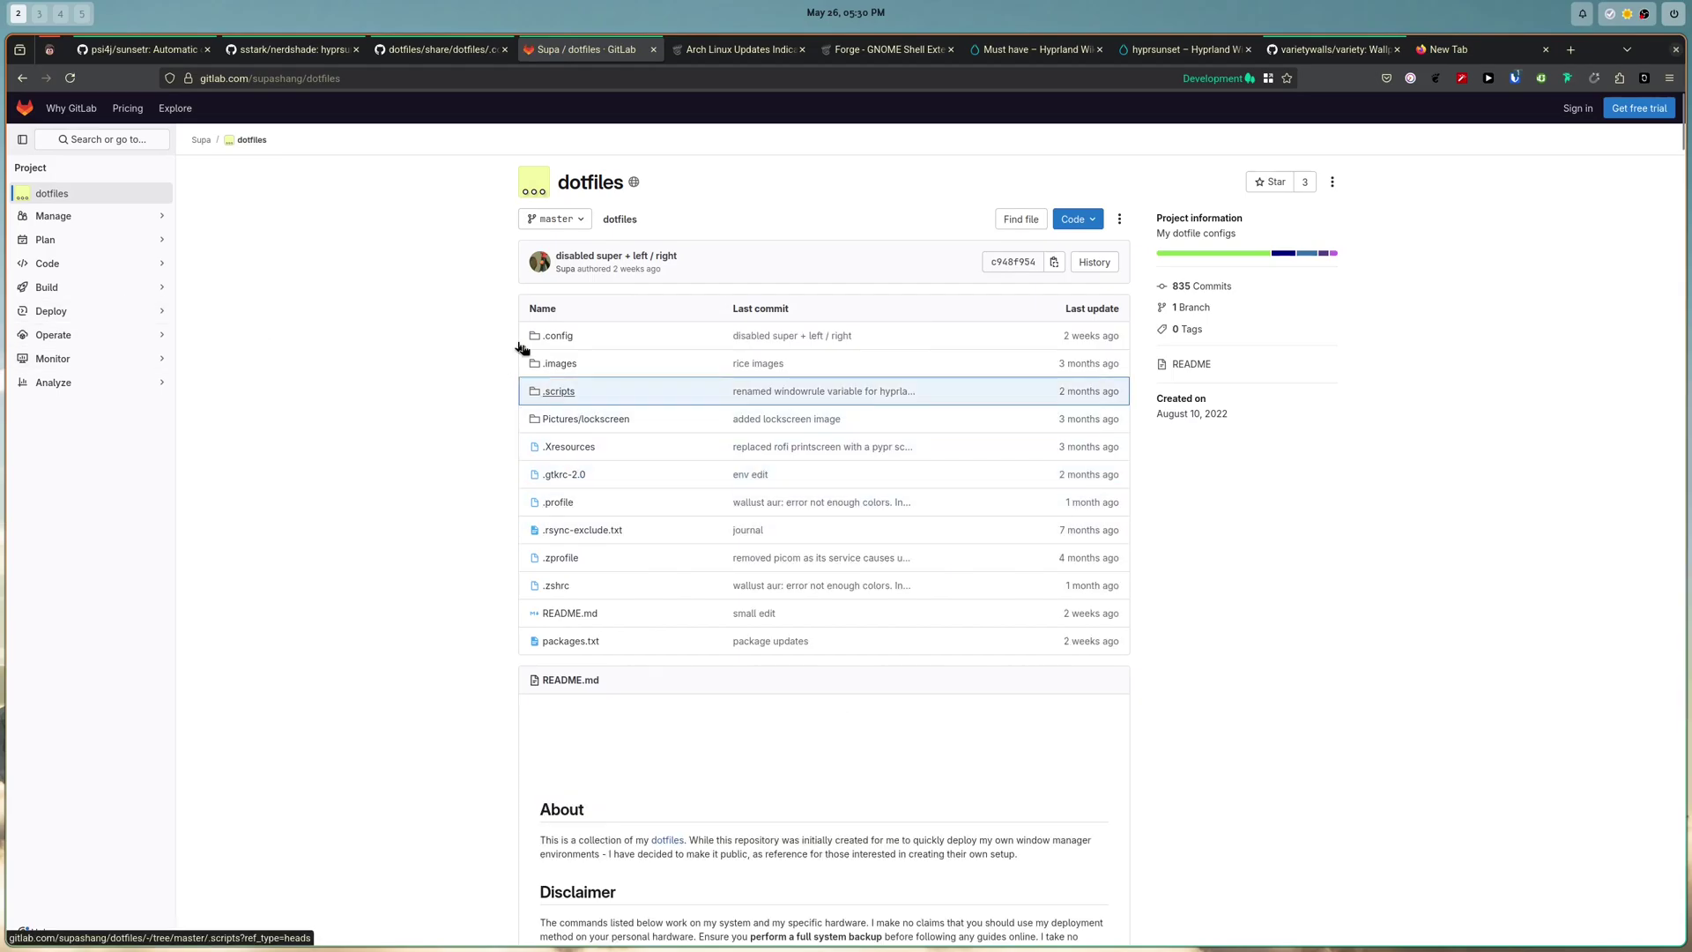
pyautogui.click(458, 49)
pyautogui.hotkey('ctrl', 'Tab')
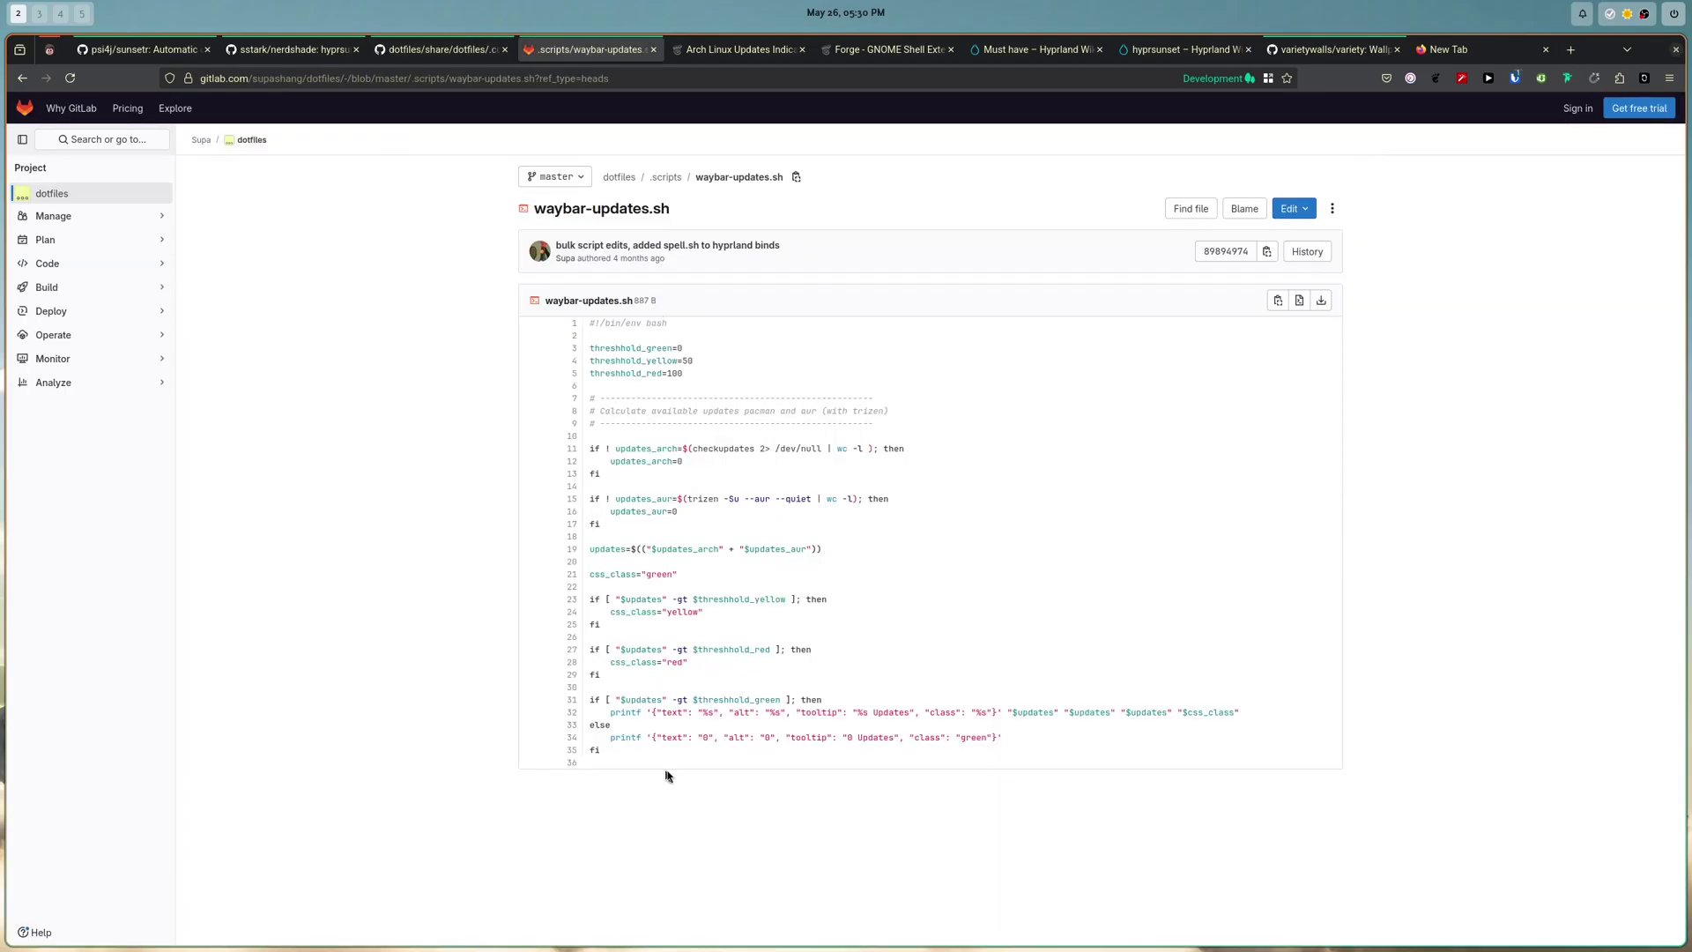
pyautogui.tripleClick(618, 761)
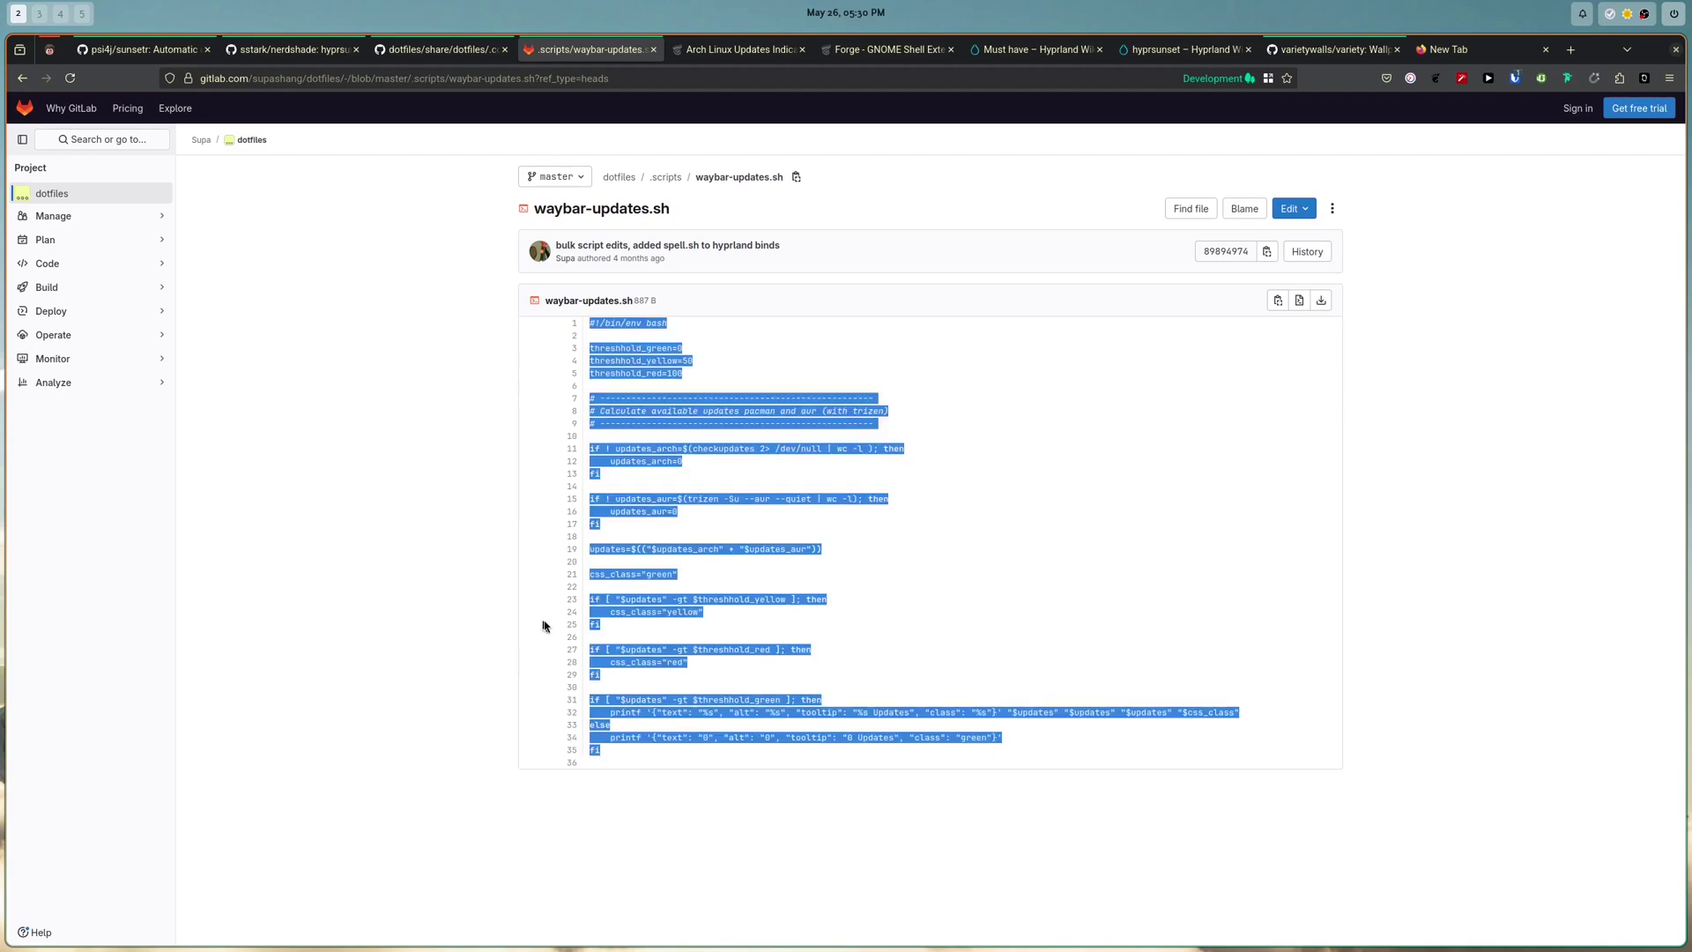
pyautogui.click(808, 483)
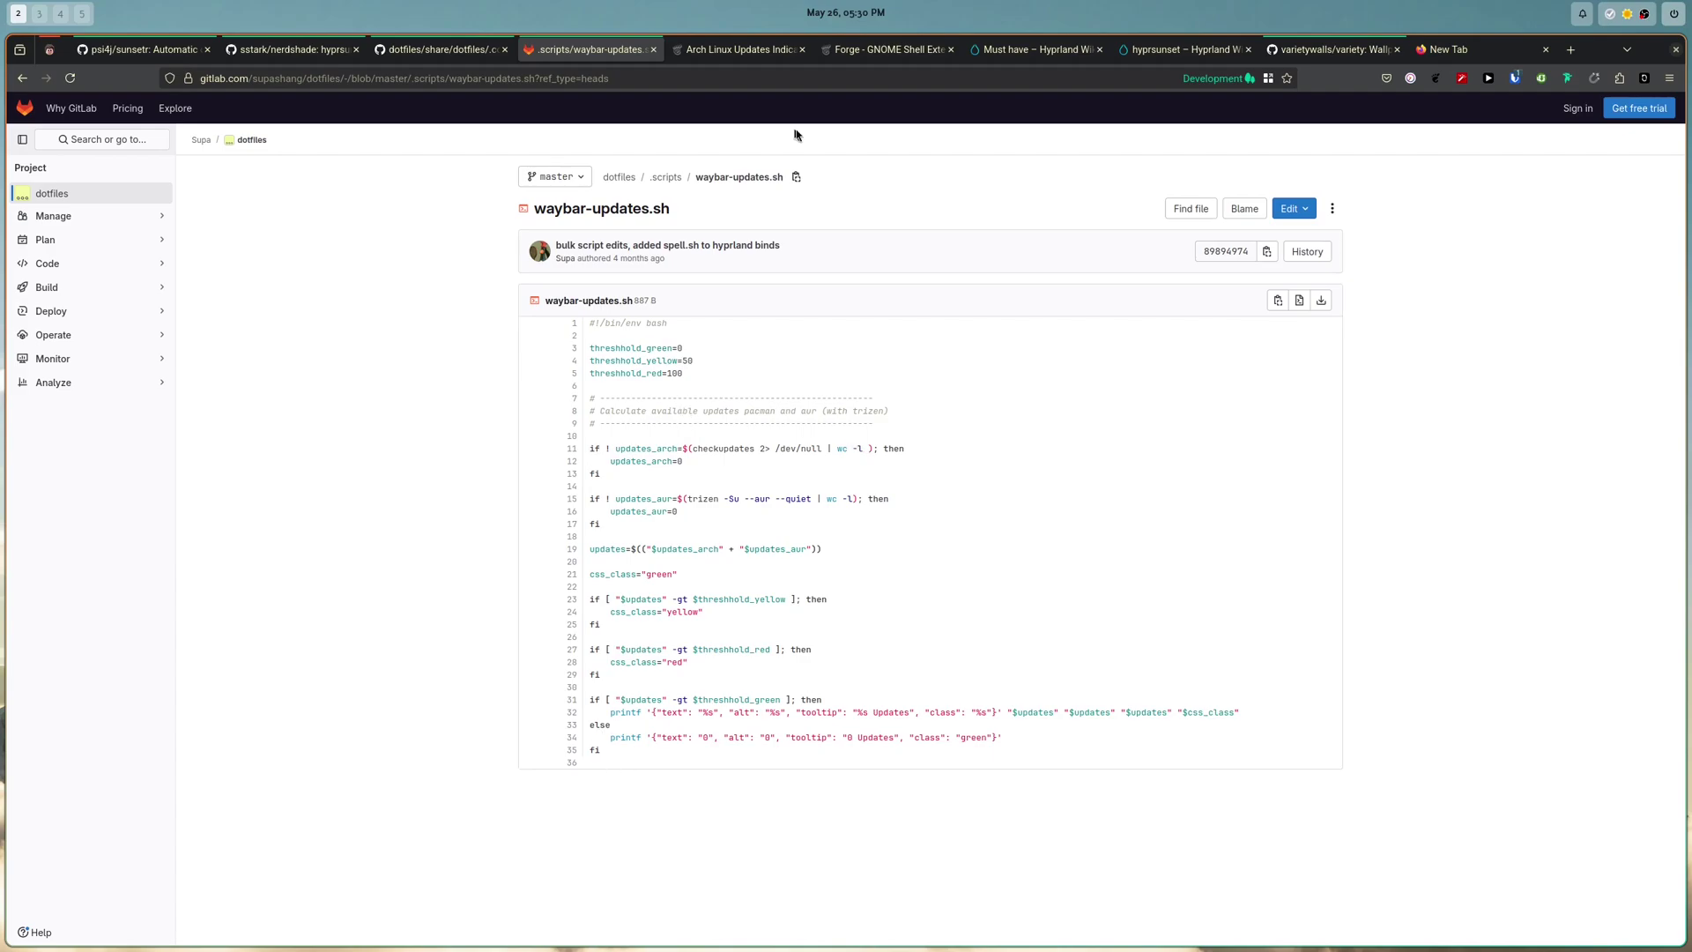
pyautogui.click(762, 54)
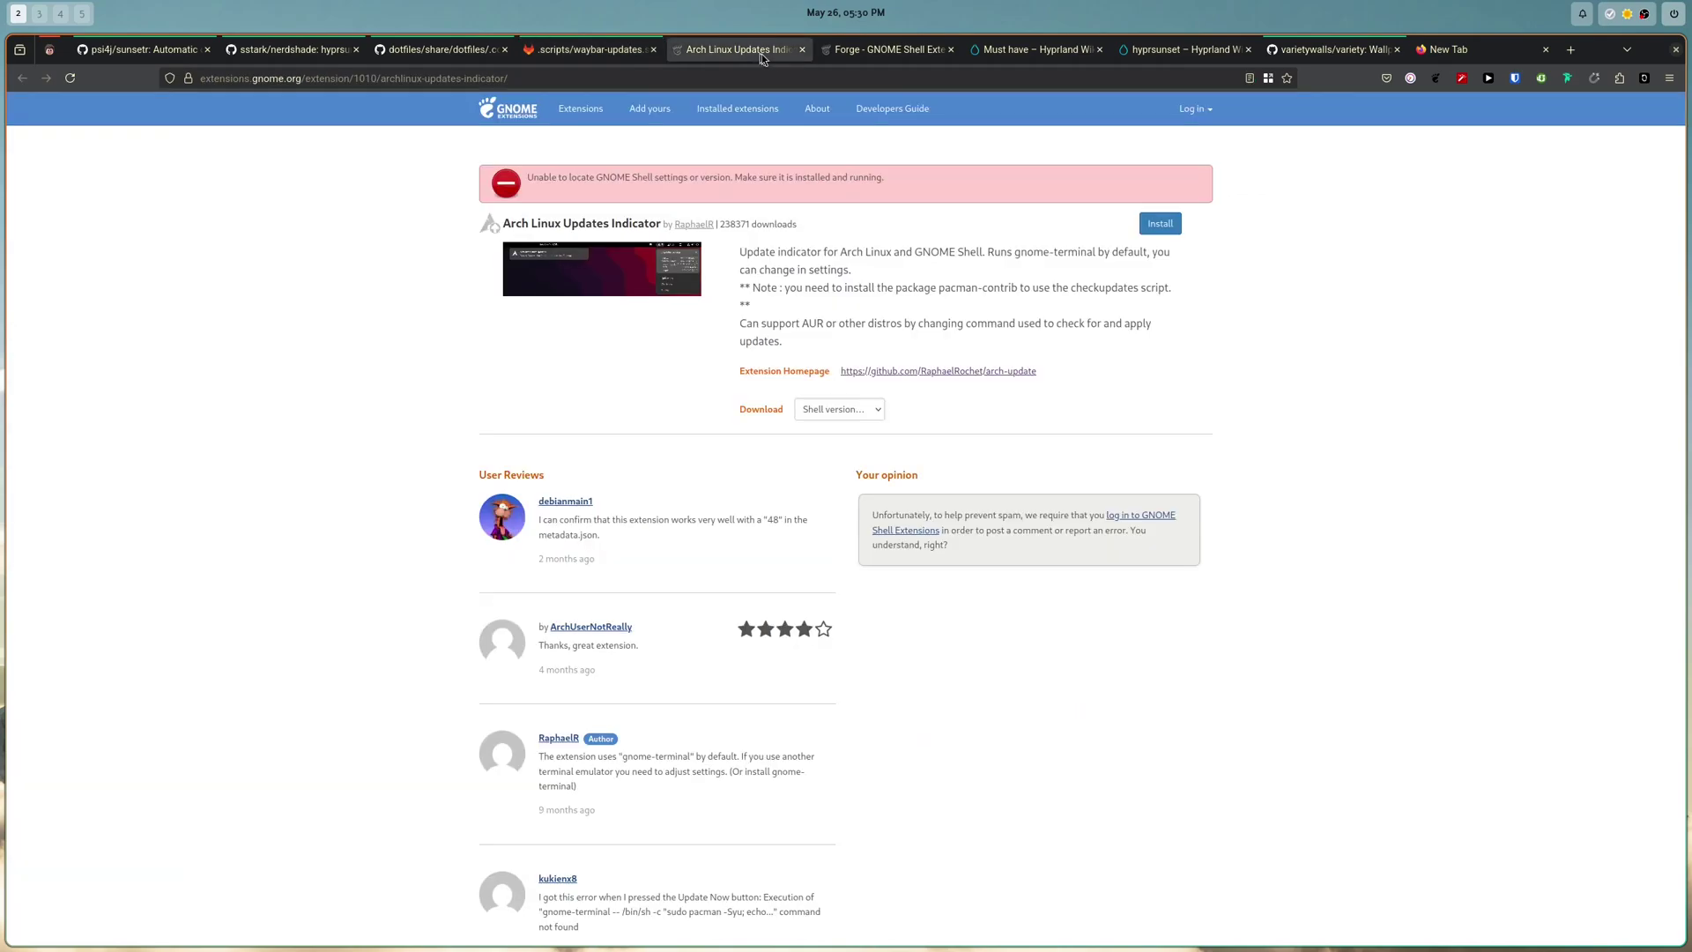
# - Enlarge the screenshot of the 5-updates menu listing firefox, imagemagick, libtiff and libwpe
pyautogui.click(622, 264)
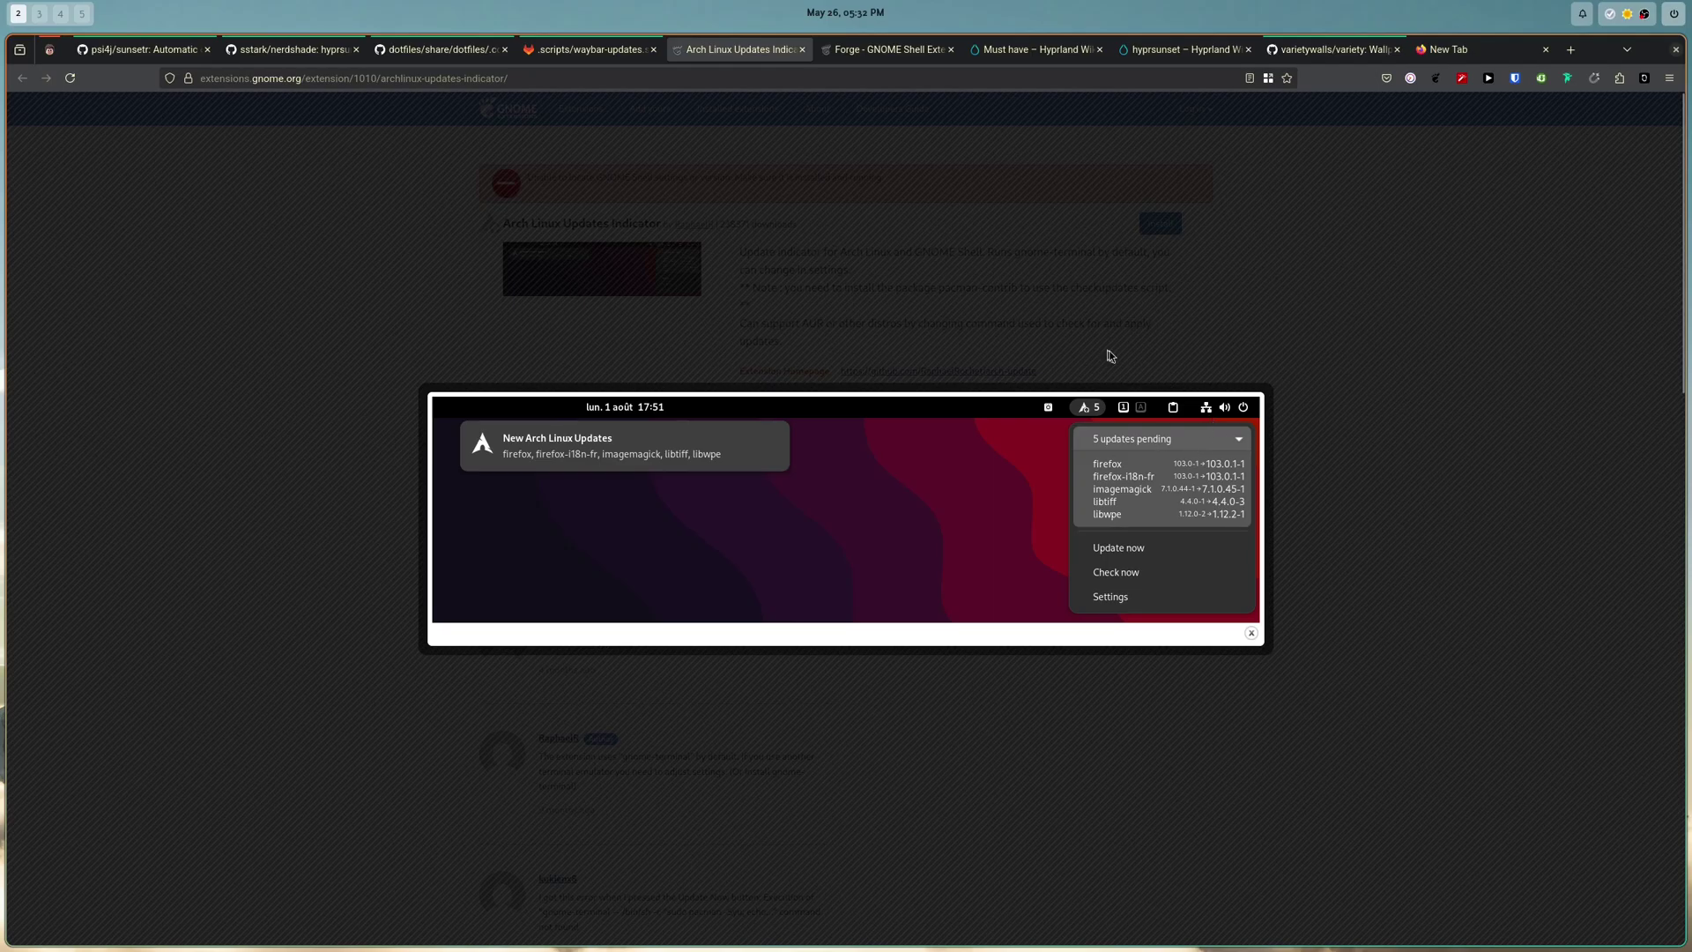
# - Close the screenshot lightbox to return to the Arch Linux Updates Indicator page
pyautogui.click(1366, 323)
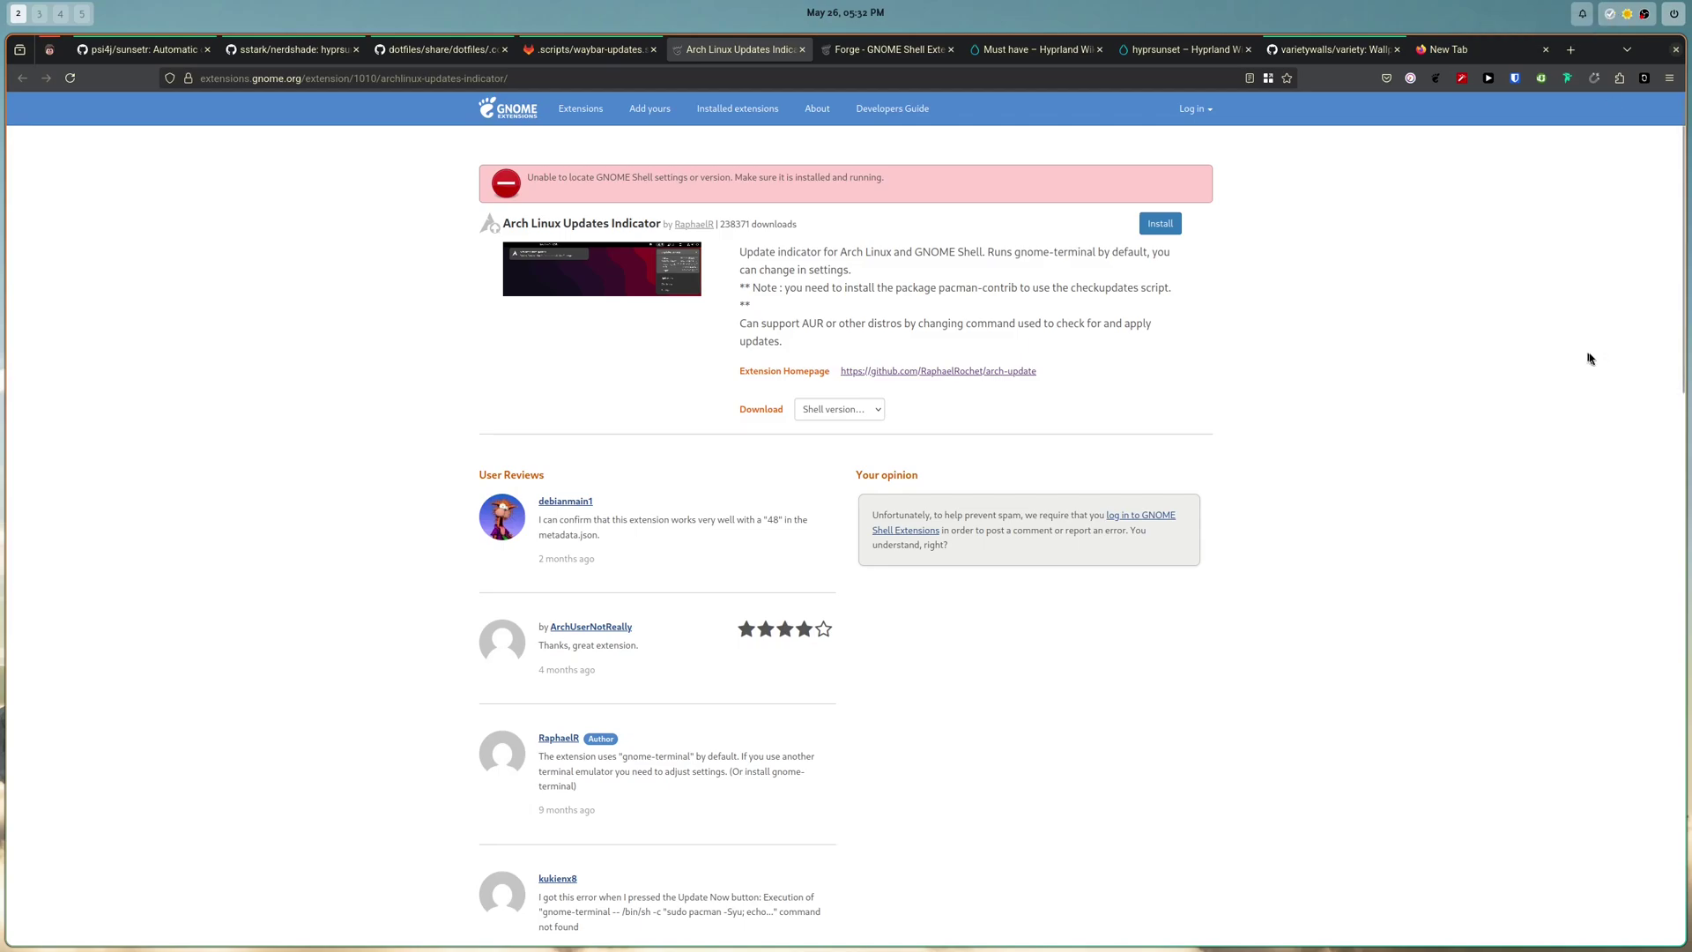
# - Switch to the empty workspace 1 with Super+1
pyautogui.press('super+1')
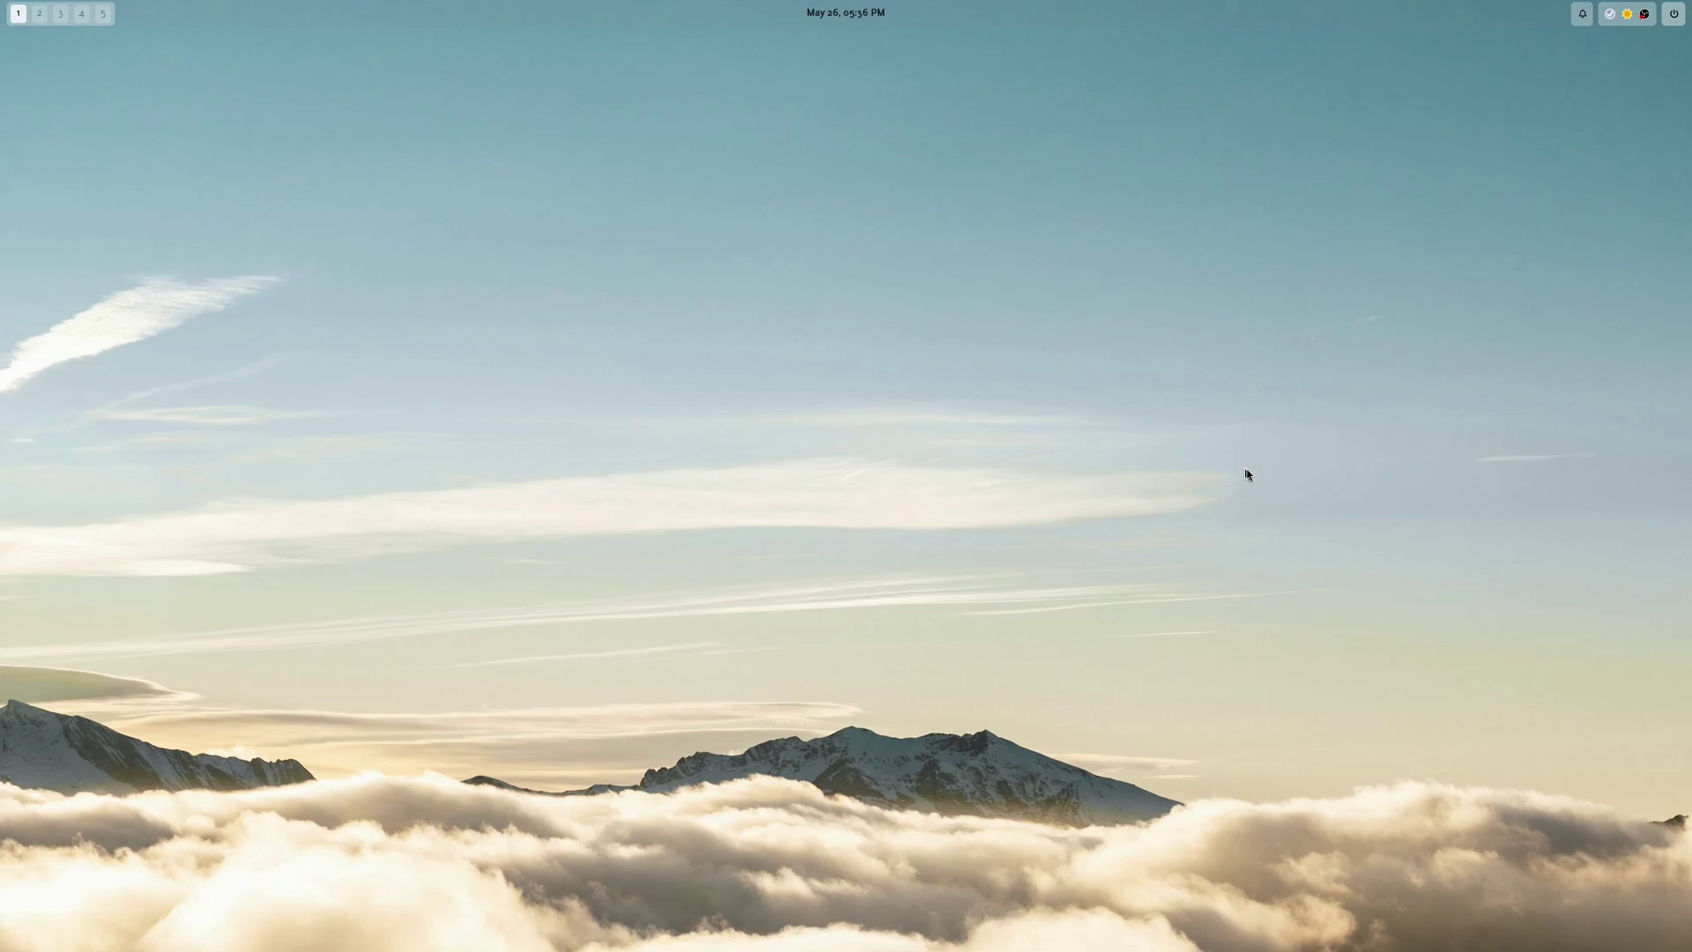
# - Return to Firefox on workspace 2 and enlarge the Forge extension's tiled-desktop screenshot
pyautogui.press('super+2')
pyautogui.hotkey('ctrl', 'Tab')
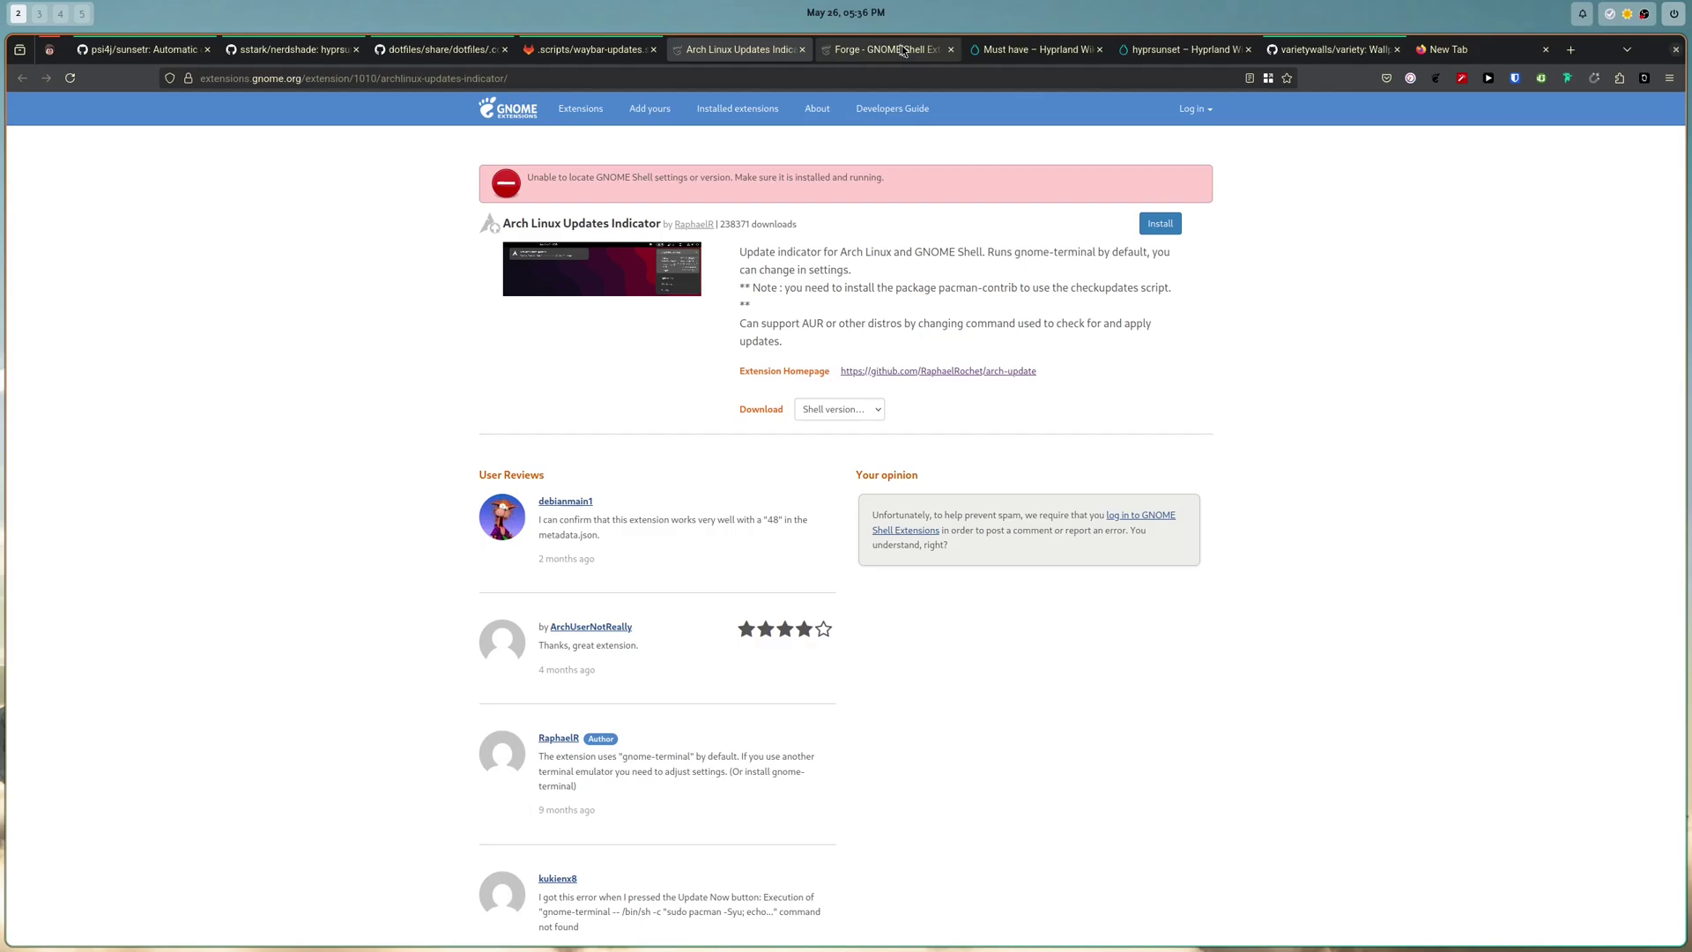
pyautogui.click(621, 287)
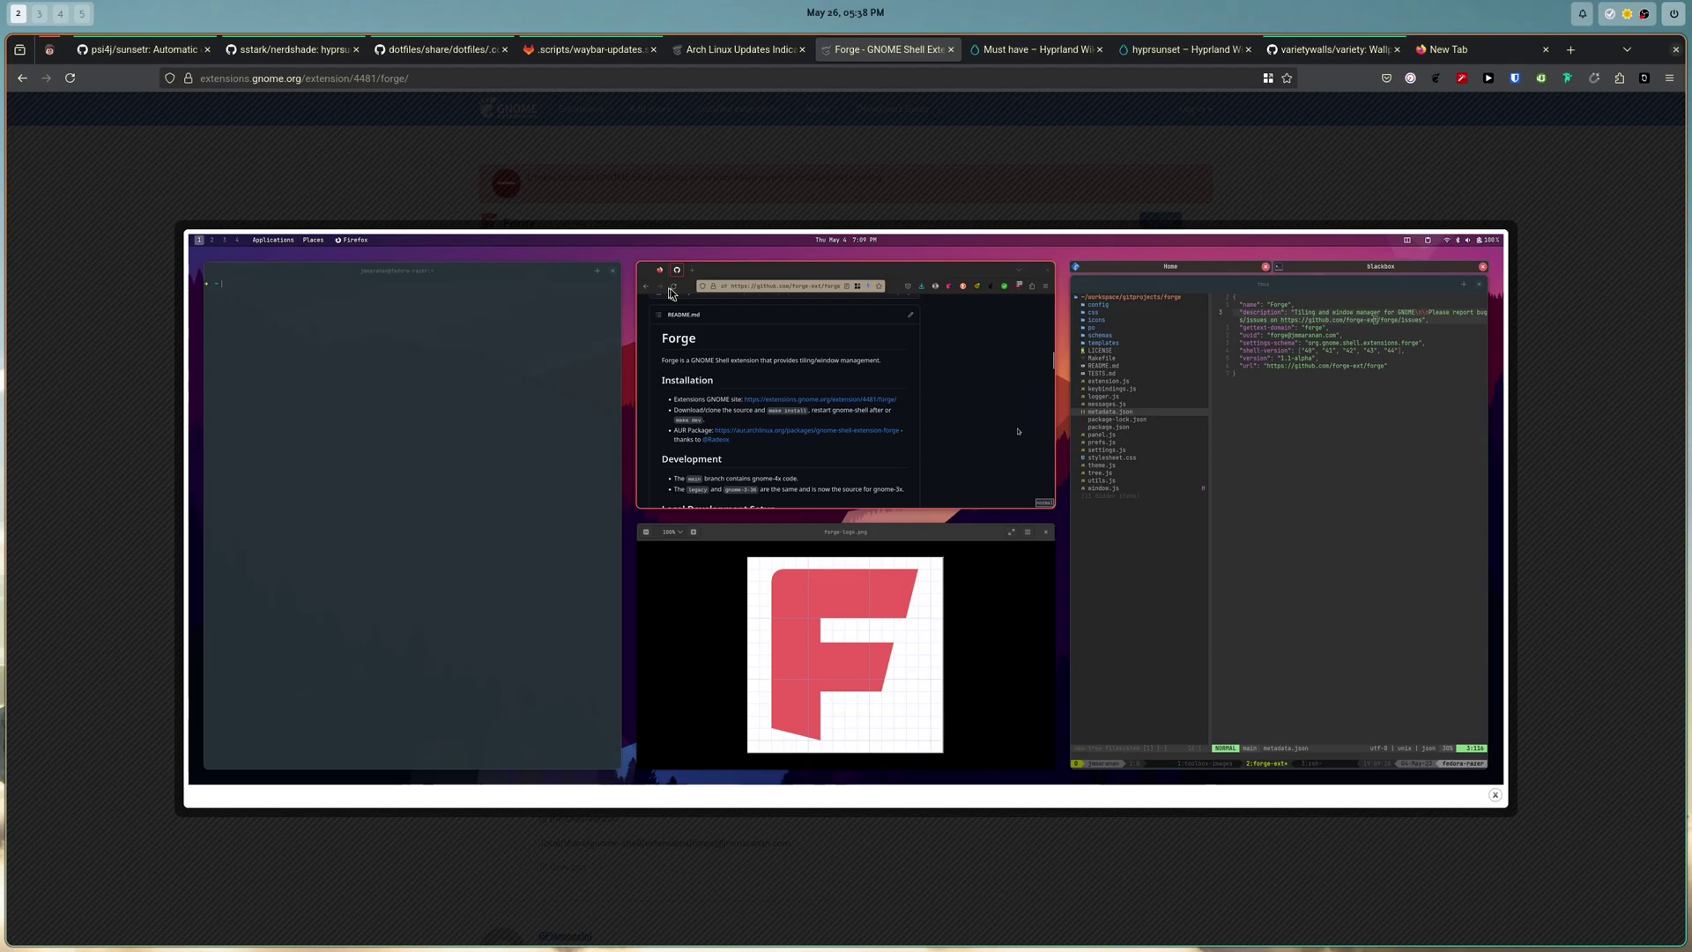
pyautogui.press('super+1')
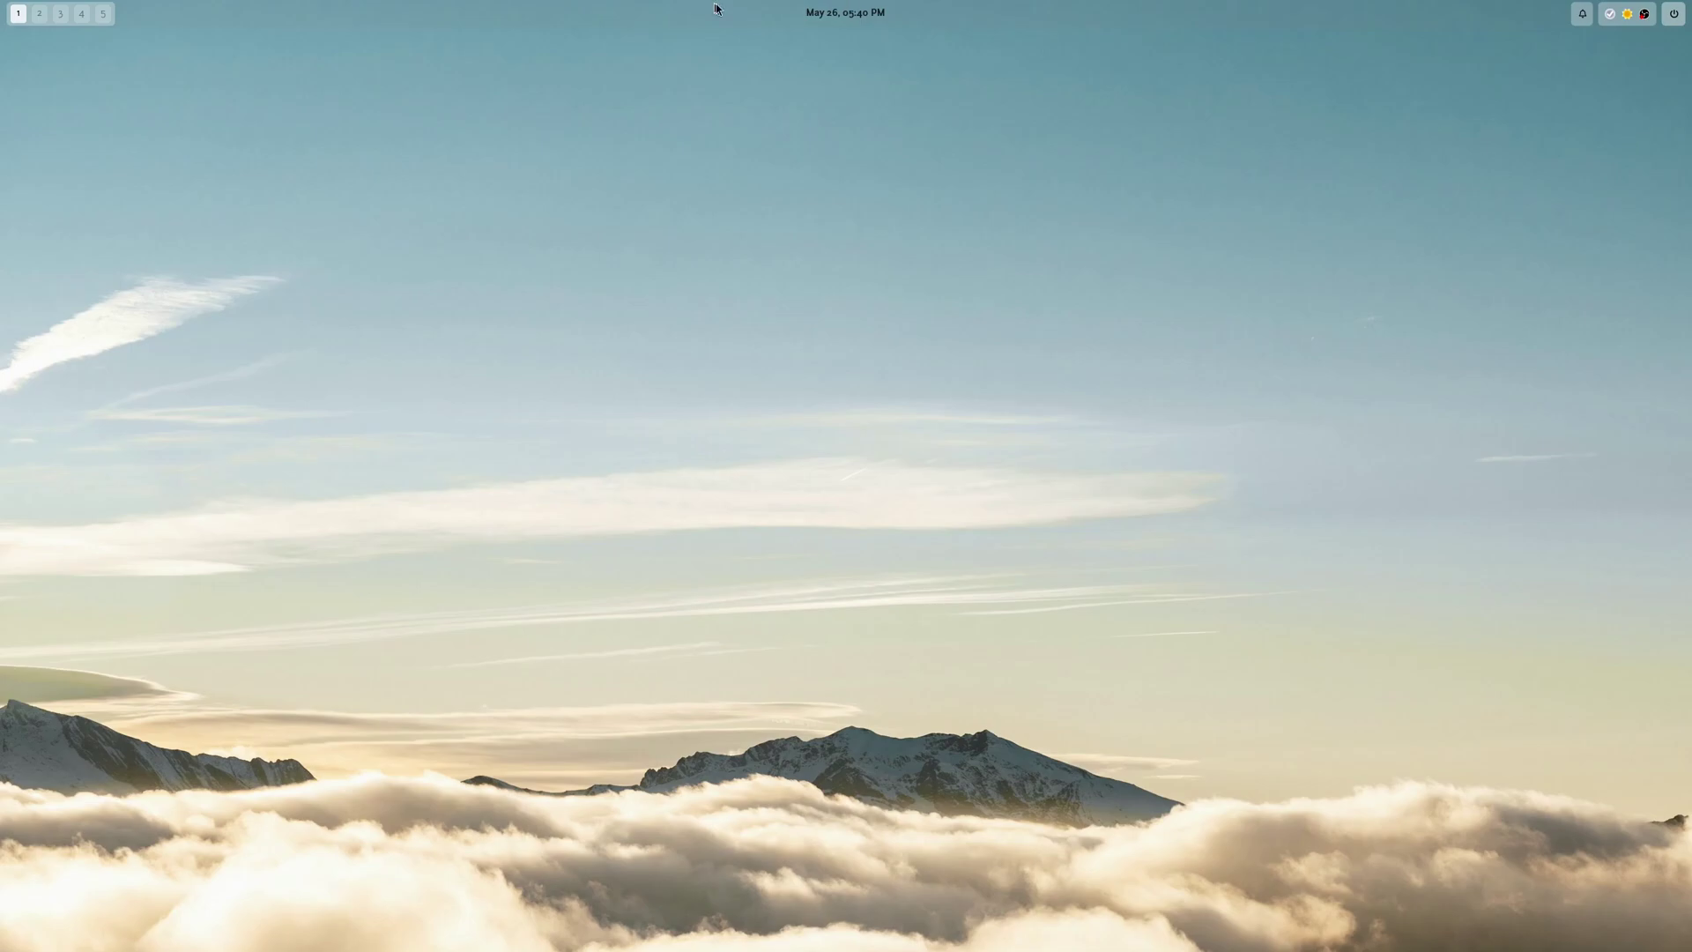
# - Return to the browser workspace and show the varietywalls/variety repository README
pyautogui.click(39, 14)
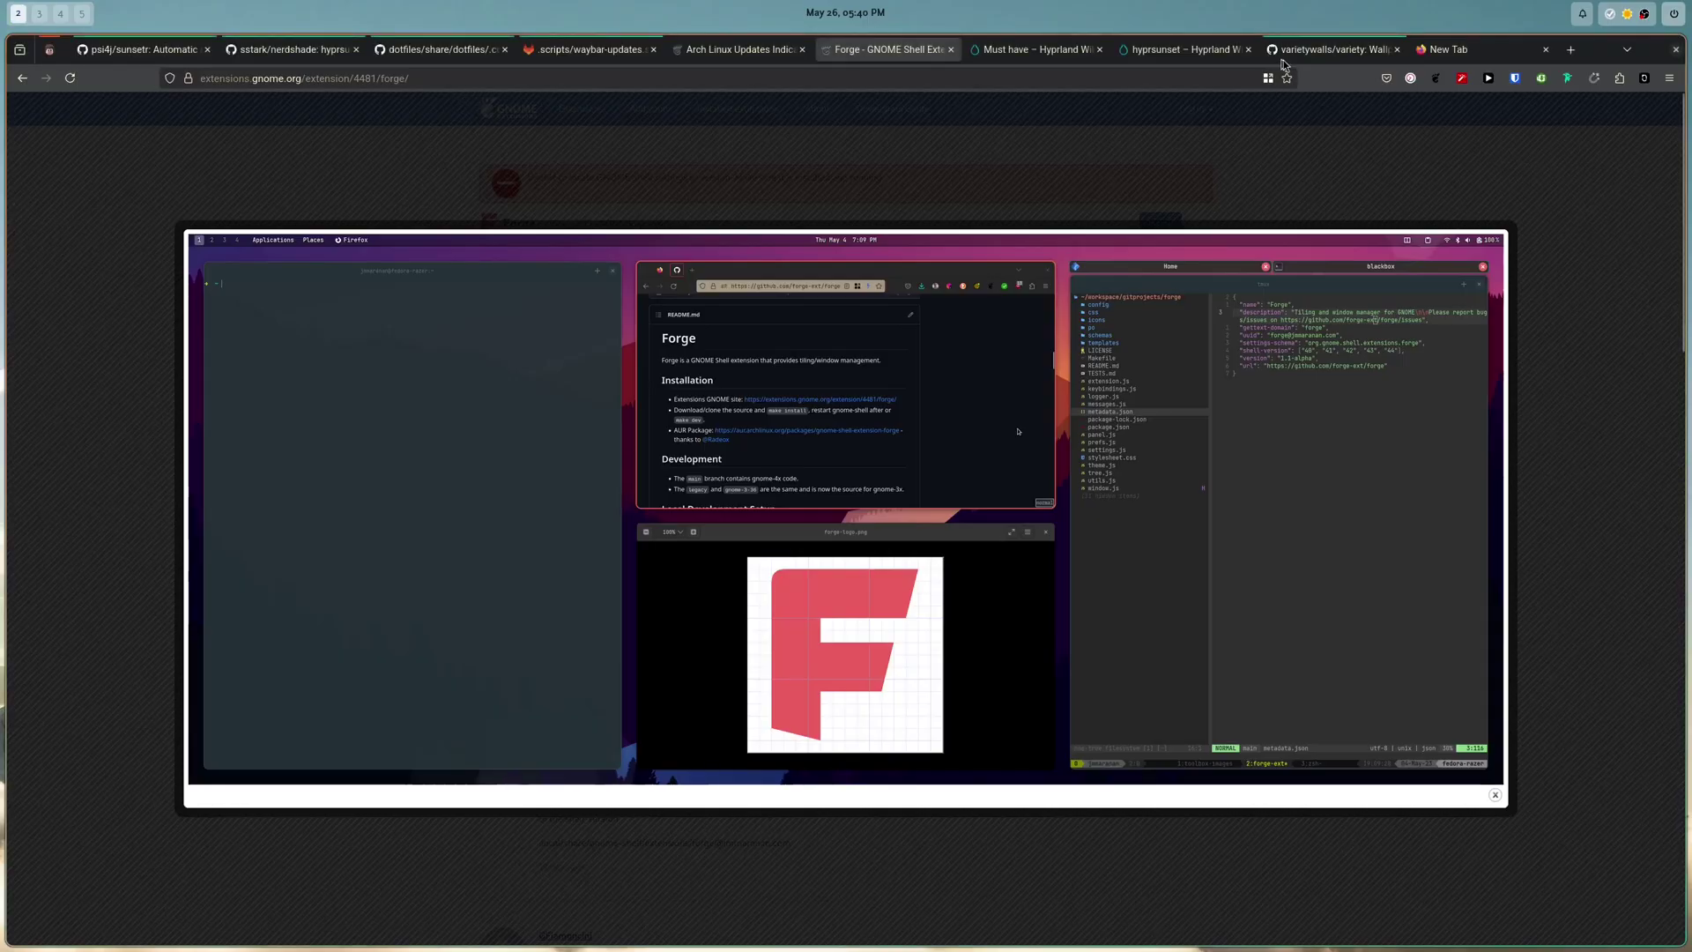
pyautogui.click(1322, 49)
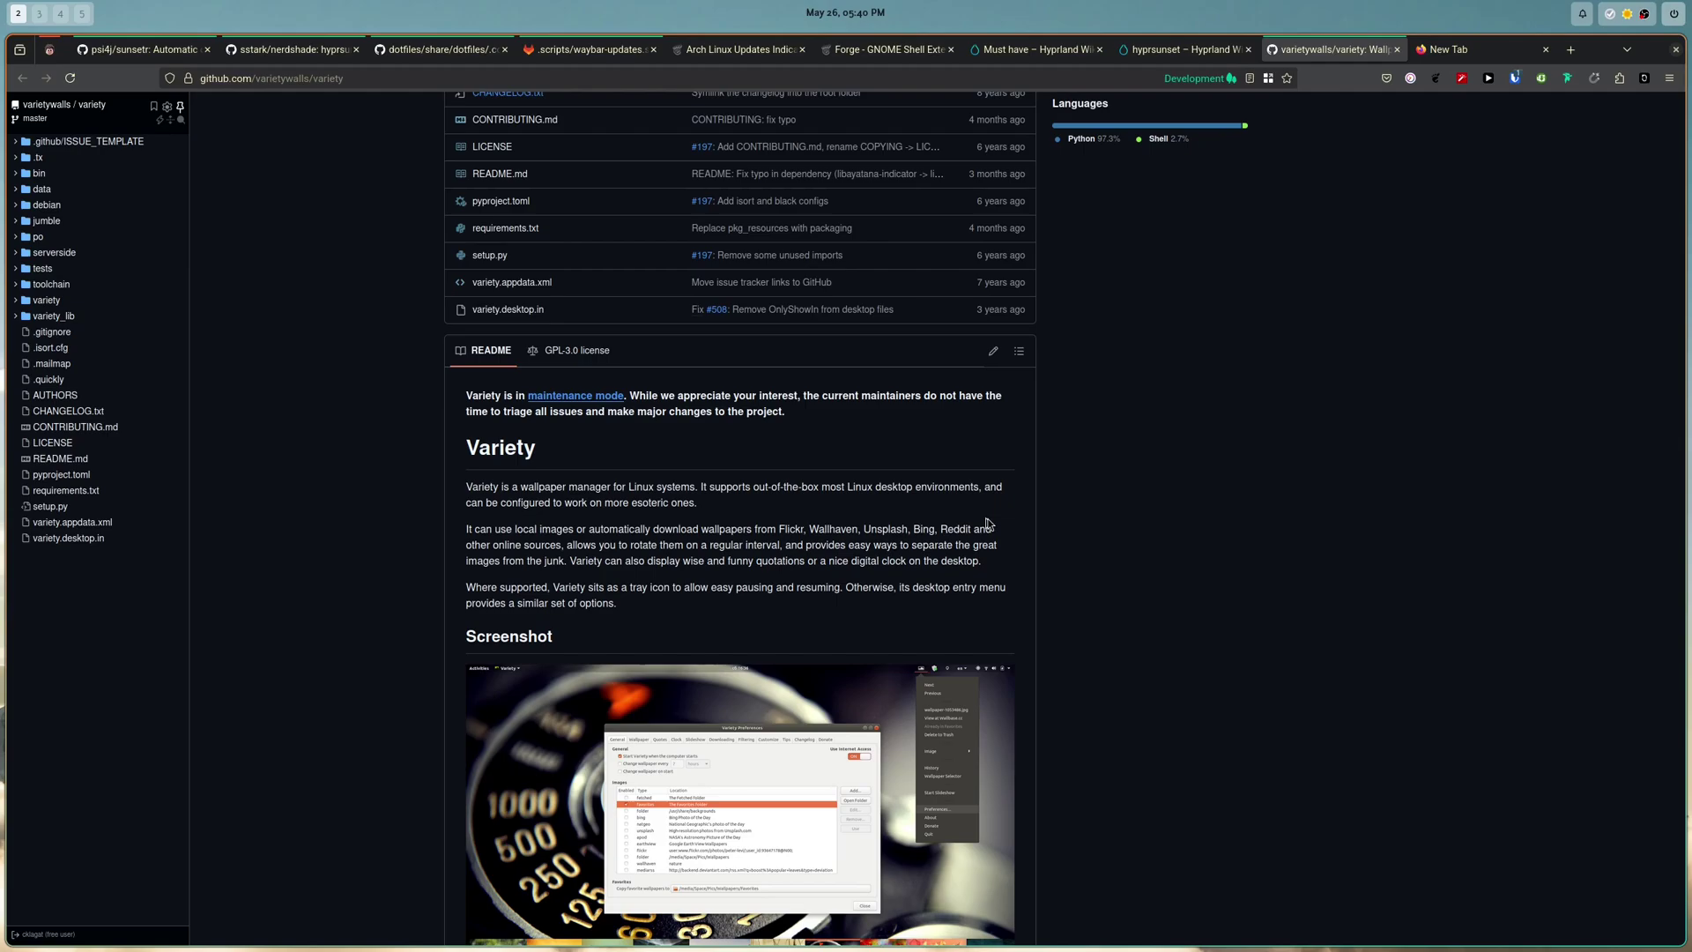
# - Go to workspace 1, leaving only the mountain-and-clouds wallpaper and top bar visible
pyautogui.press('super+1')
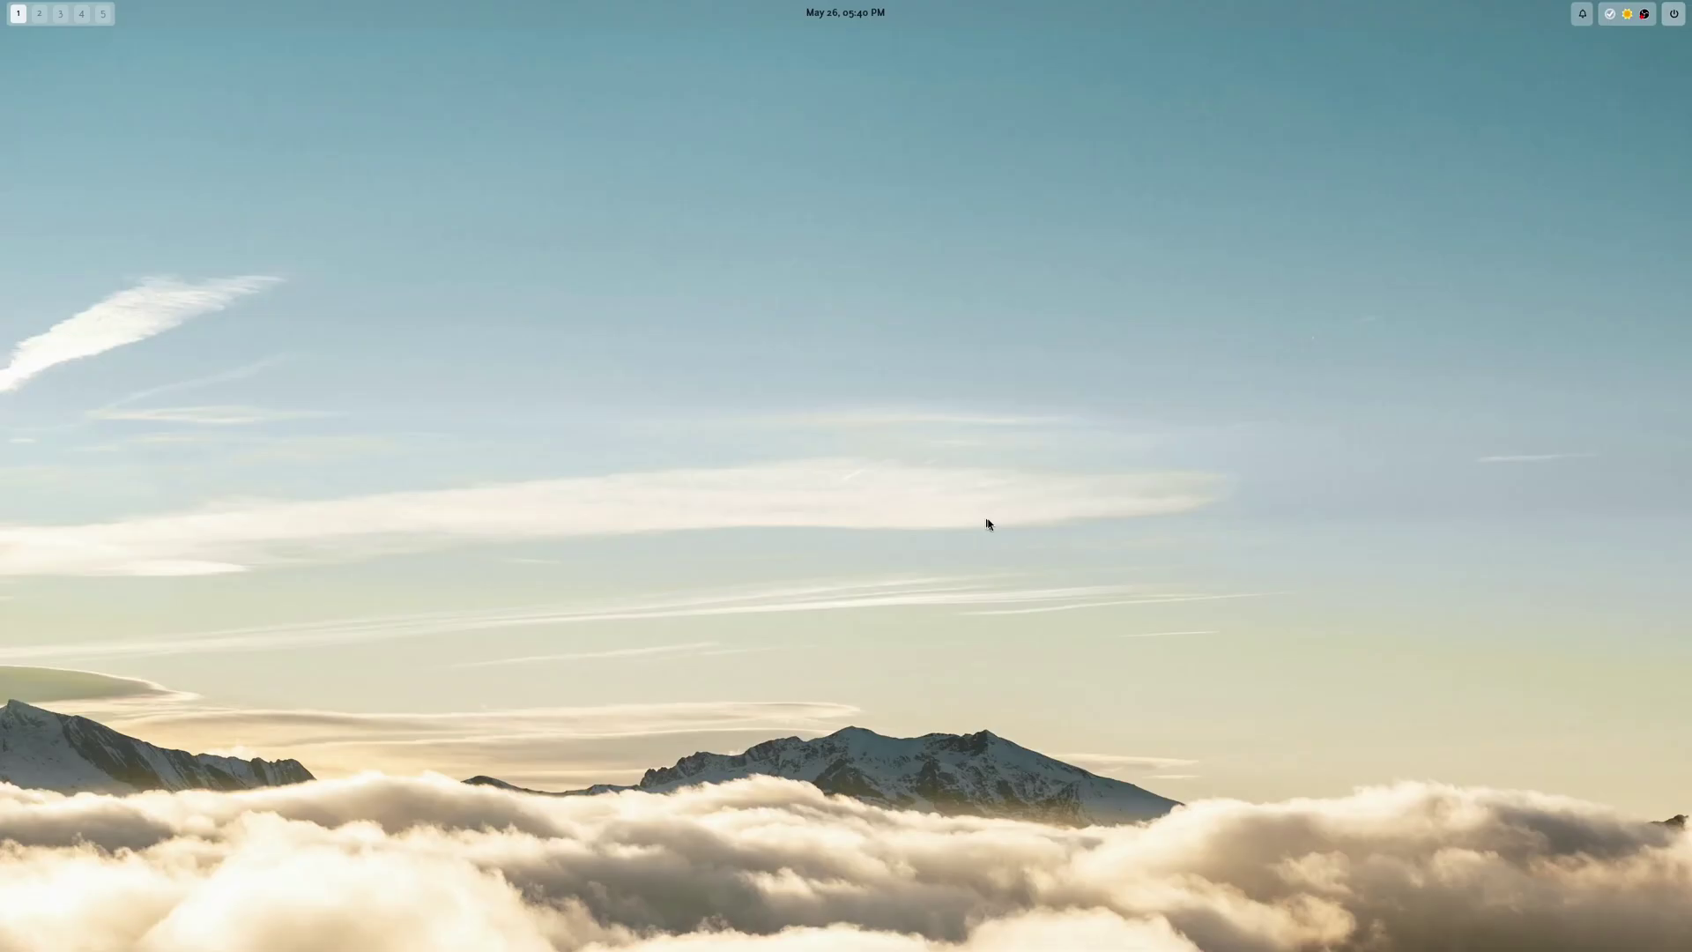